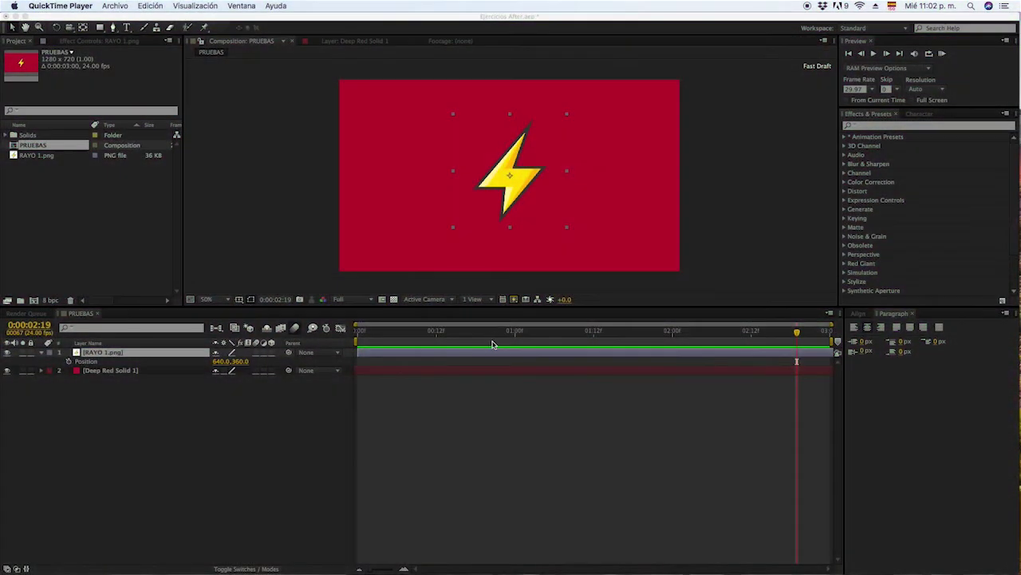
Step: Bring After Effects forward and jump the PRUEBAS time indicator to 0:00:00:00
{"action": "left_click", "coordinate": [409, 337]}
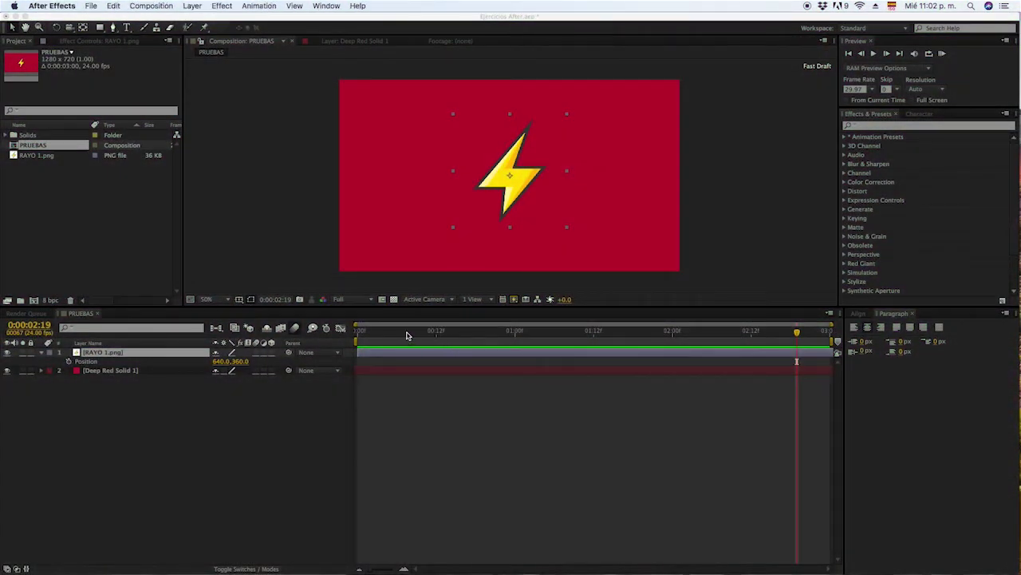
{"action": "left_click", "coordinate": [376, 332]}
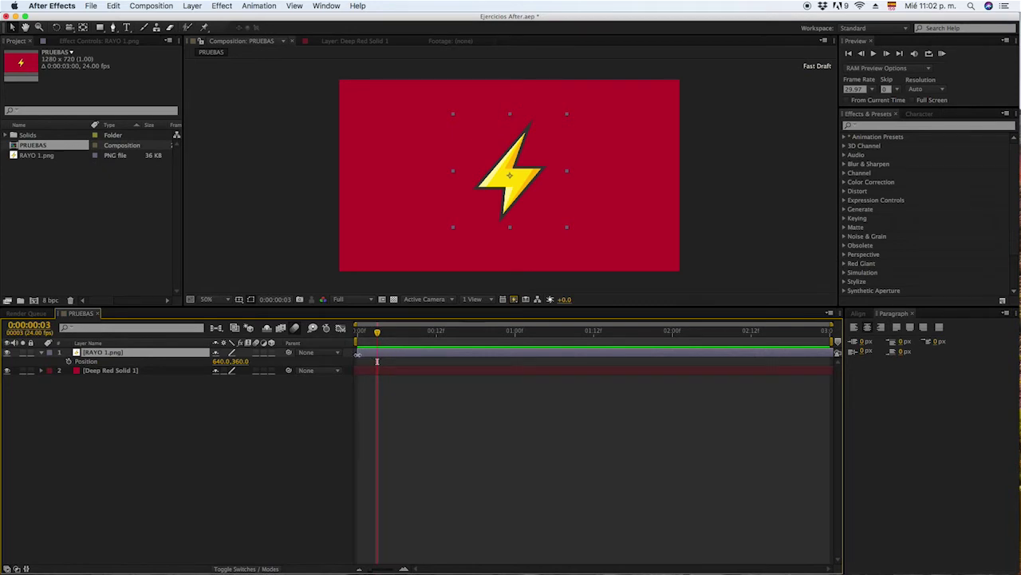
{"action": "key", "text": "Home"}
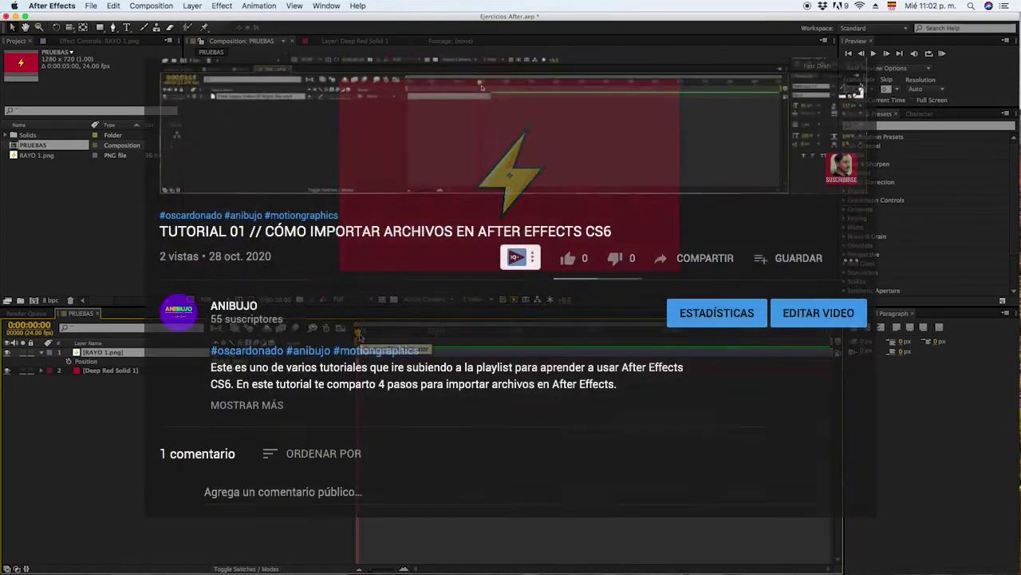
Step: Expand the video description and download Proyecto After para Princiantes.zip from its Google Drive link
{"action": "scroll", "coordinate": [260, 186], "scroll_direction": "down", "scroll_amount": 5}
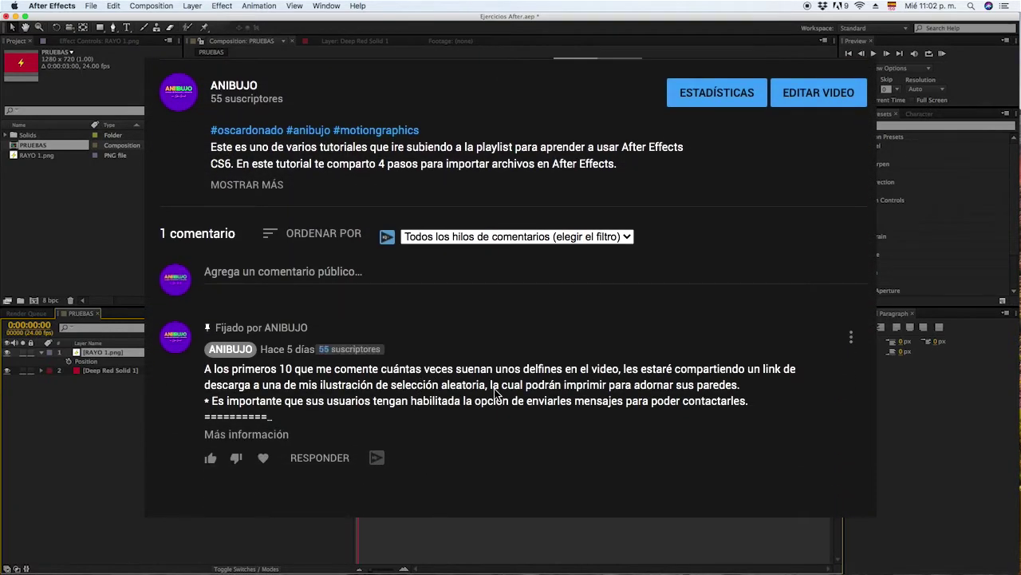
{"action": "left_click", "coordinate": [263, 185]}
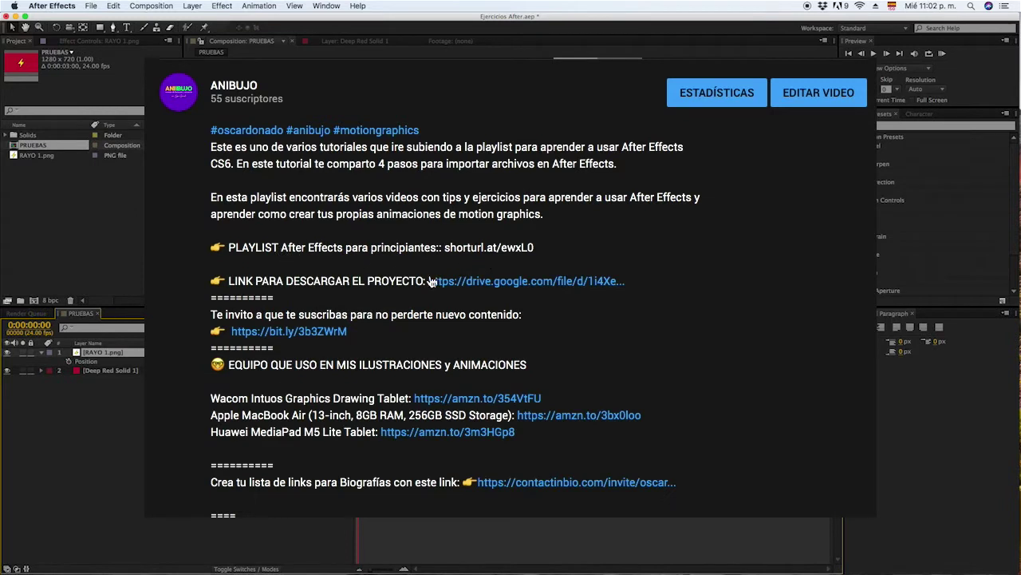
{"action": "left_click_drag", "start_coordinate": [229, 281], "coordinate": [412, 281]}
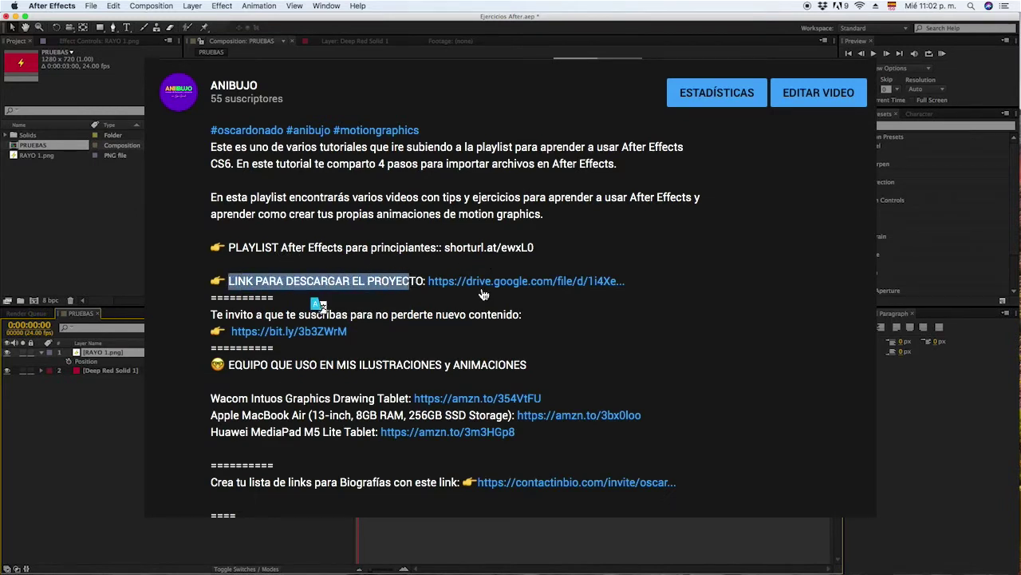
{"action": "left_click", "coordinate": [484, 284]}
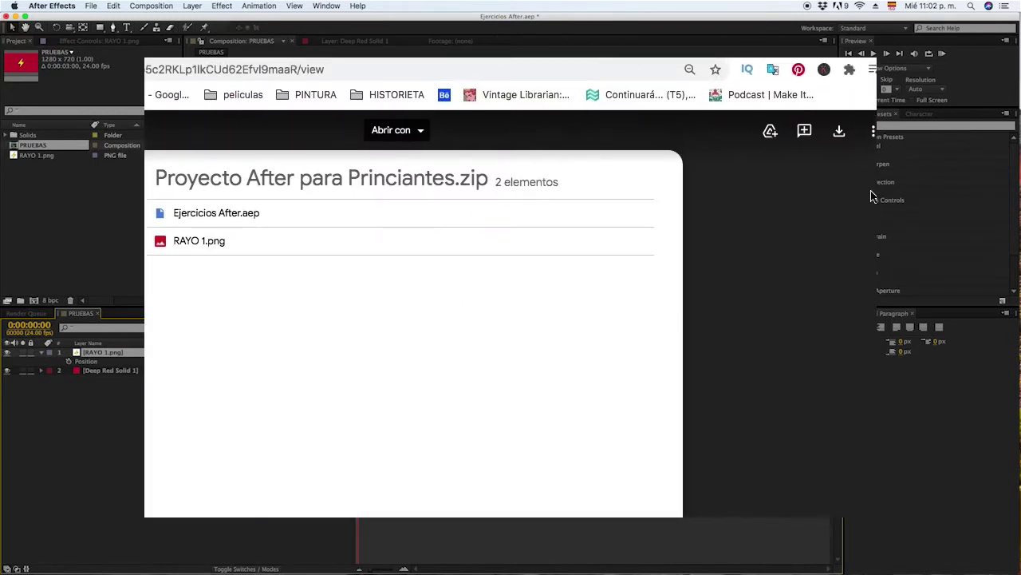
{"action": "left_click", "coordinate": [841, 137]}
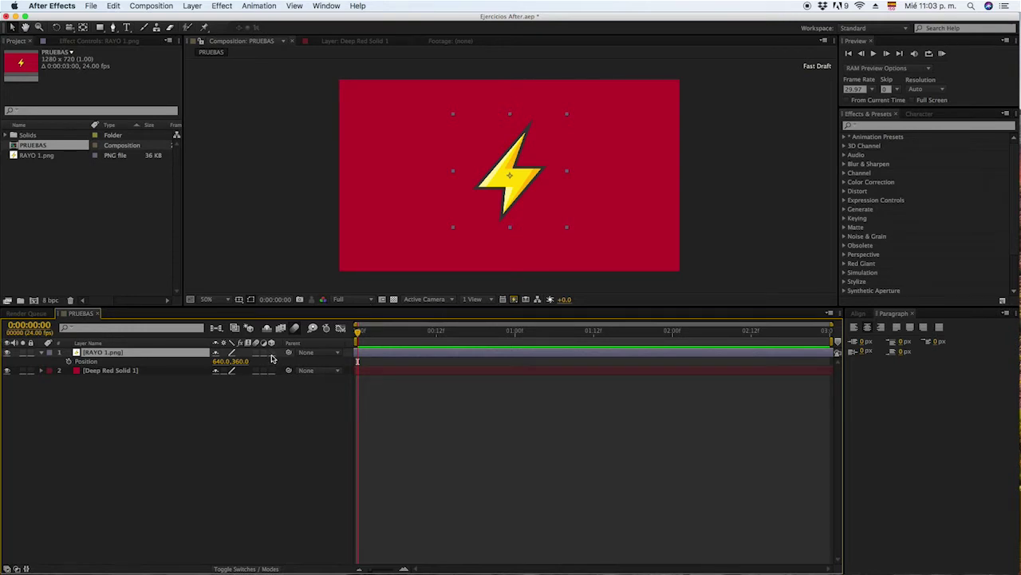
Step: Turn on the 3D Layer switch for the RAYO 1.png layer
{"action": "left_click", "coordinate": [271, 353]}
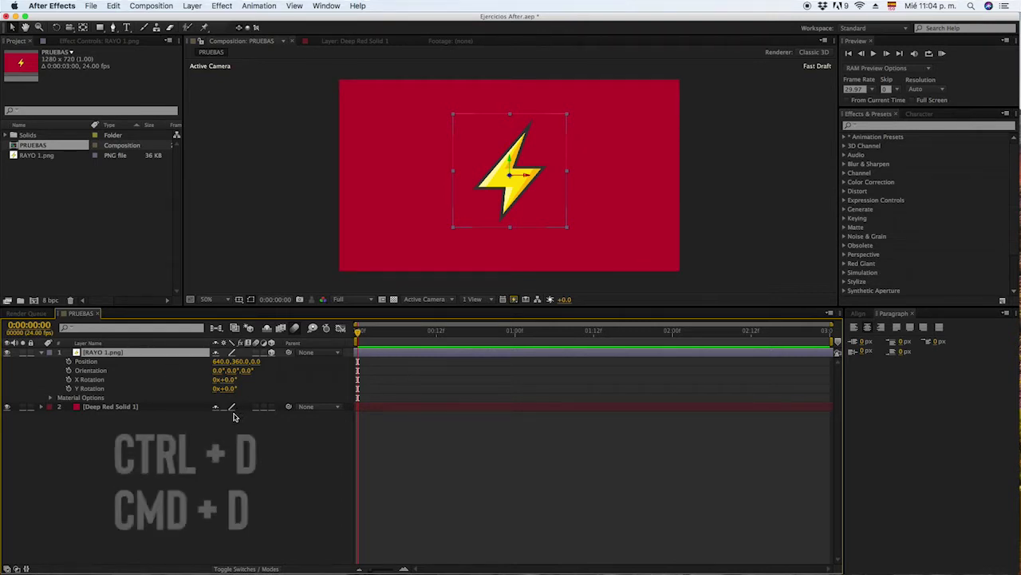
Step: Duplicate the RAYO 1.png bolt and place the copies to the left and right of the original
{"action": "key", "text": "super+d"}
{"action": "key", "text": "super+d"}
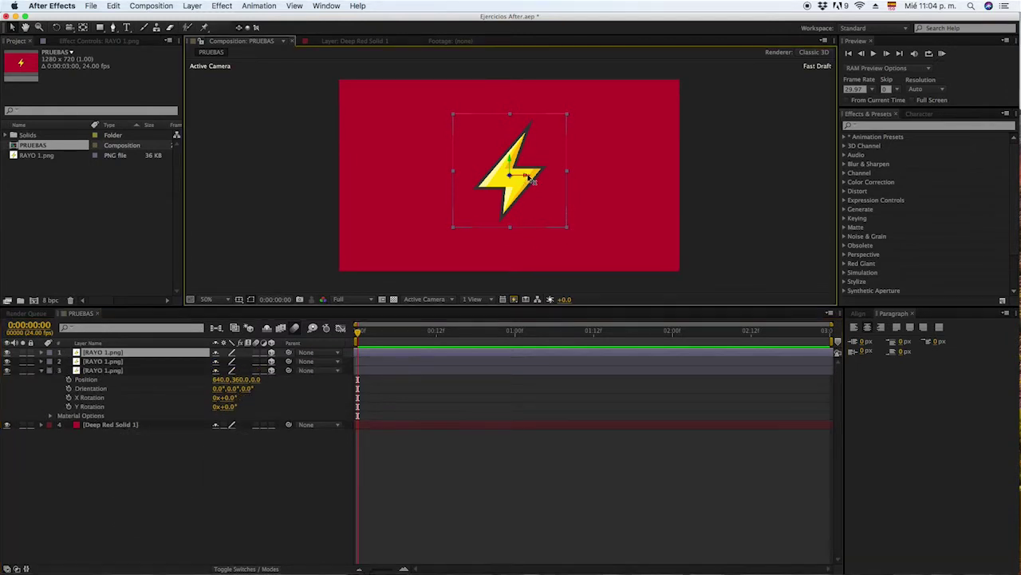
{"action": "key", "text": "shift+Left"}
{"action": "key", "text": "shift+Left"}
{"action": "key", "text": "shift+Left"}
{"action": "key", "text": "shift+Left"}
{"action": "key", "text": "shift+Left"}
{"action": "key", "text": "shift+Left"}
{"action": "key", "text": "shift+Left"}
{"action": "key", "text": "shift+Left"}
{"action": "key", "text": "shift+Left"}
{"action": "left_click_drag", "start_coordinate": [526, 179], "coordinate": [631, 180]}
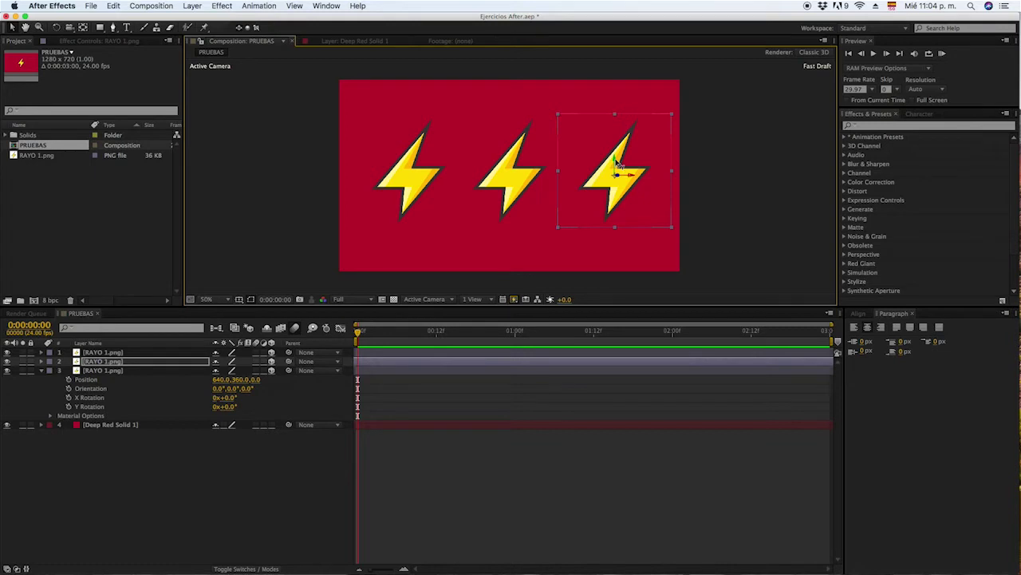
{"action": "mouse_move", "coordinate": [615, 160]}
{"action": "left_mouse_down"}
{"action": "mouse_move", "coordinate": [626, 111]}
{"action": "mouse_move", "coordinate": [629, 177]}
{"action": "left_mouse_up"}
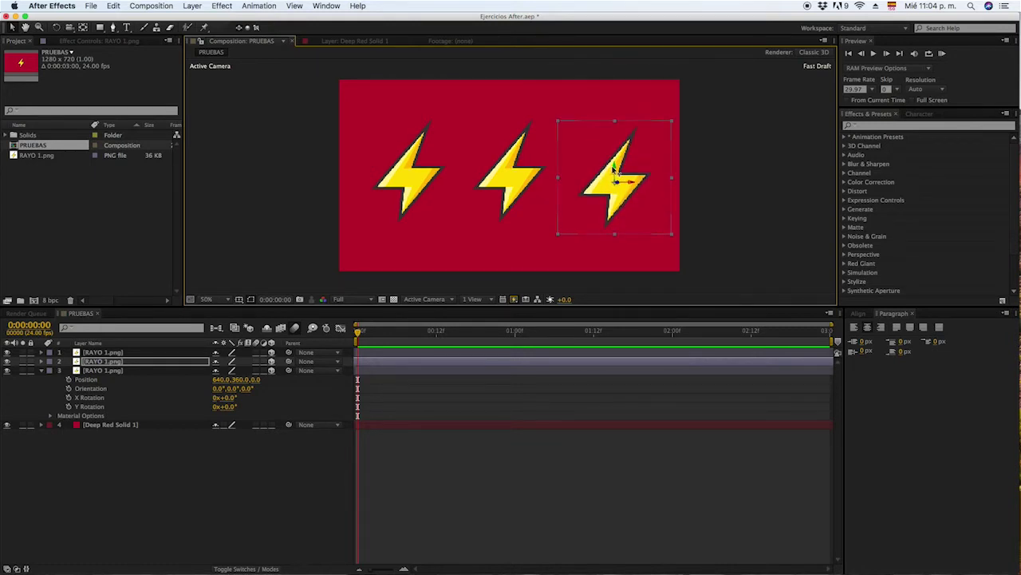
{"action": "left_click_drag", "start_coordinate": [632, 179], "coordinate": [620, 180]}
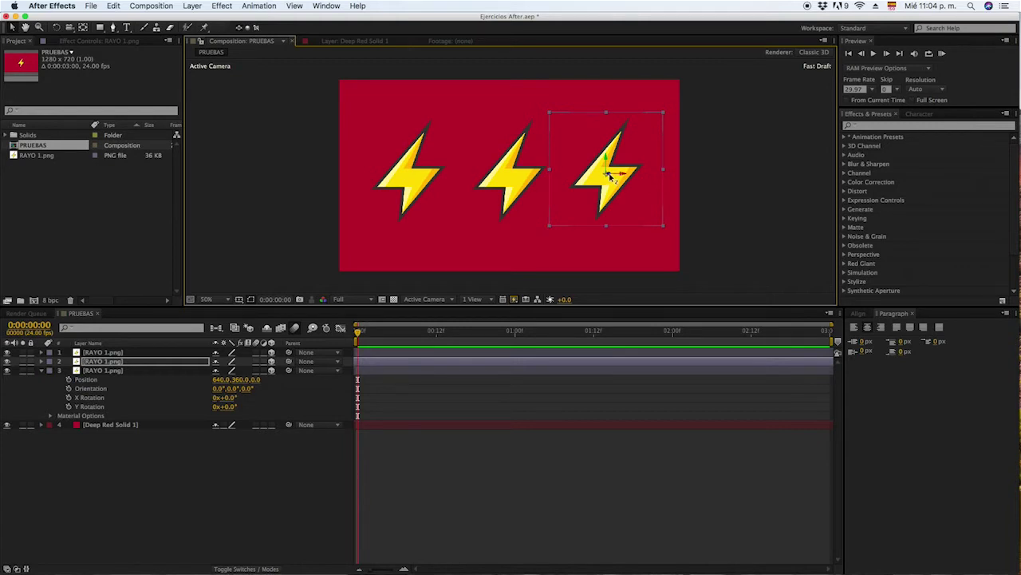
{"action": "mouse_move", "coordinate": [608, 175]}
{"action": "left_mouse_down"}
{"action": "mouse_move", "coordinate": [525, 204]}
{"action": "mouse_move", "coordinate": [635, 243]}
{"action": "mouse_move", "coordinate": [603, 175]}
{"action": "left_mouse_up"}
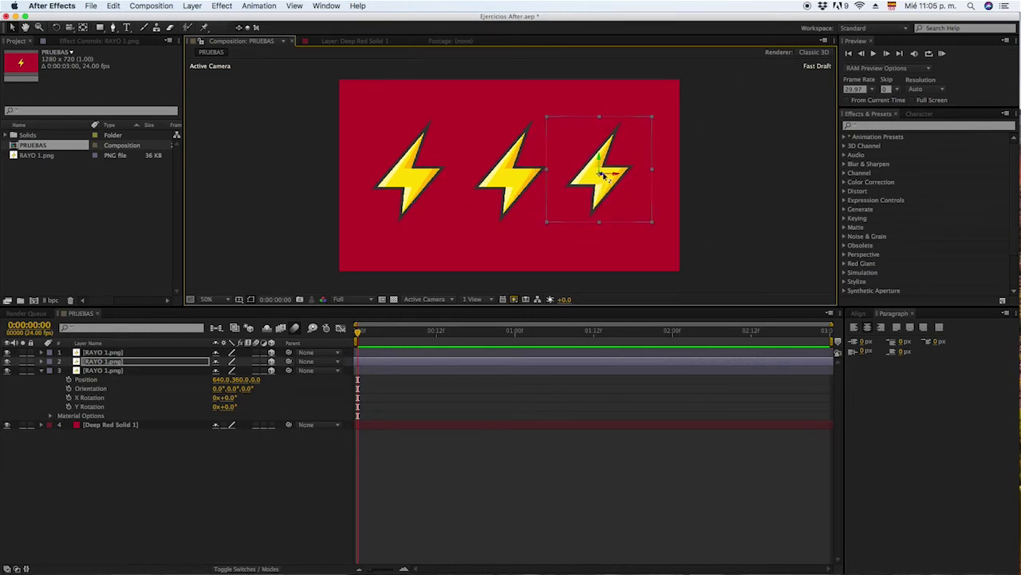
{"action": "left_click_drag", "start_coordinate": [603, 177], "coordinate": [616, 168]}
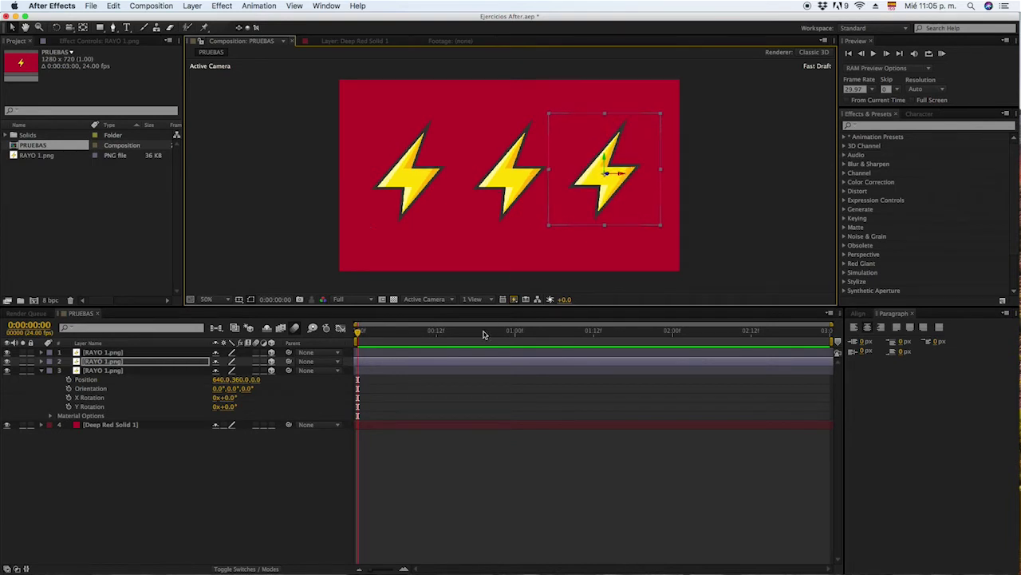
{"action": "left_click", "coordinate": [216, 488]}
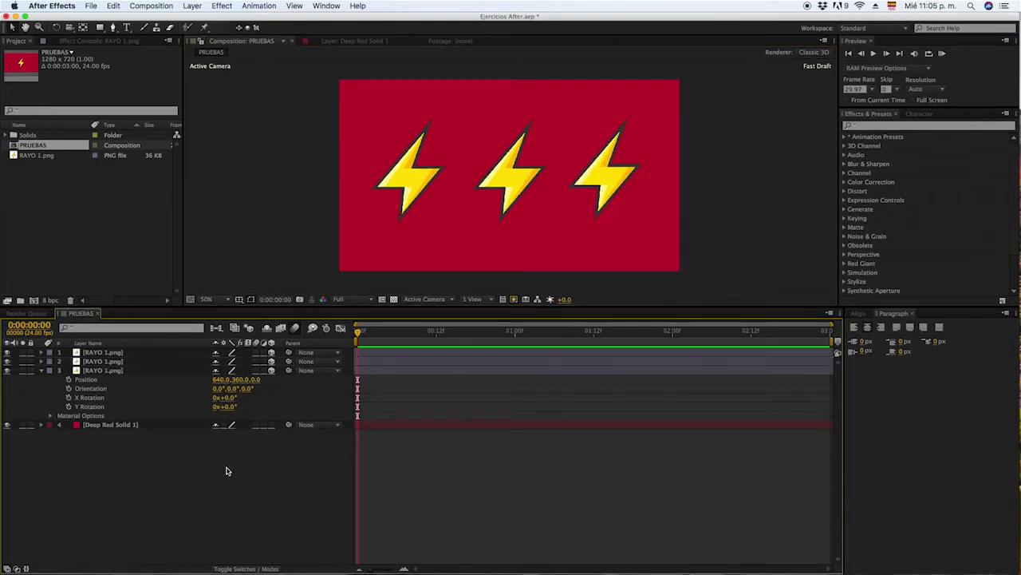
Step: Add Camera 1 from the timeline's New > Camera menu, keeping the default Camera Settings
{"action": "right_click", "coordinate": [217, 473]}
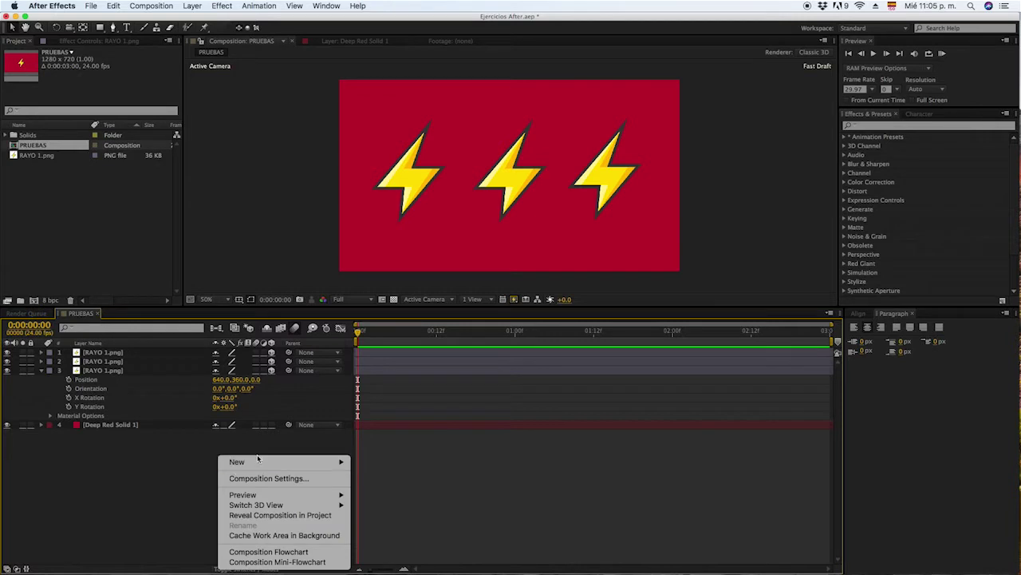
{"action": "mouse_move", "coordinate": [269, 465]}
{"action": "left_click", "coordinate": [135, 476]}
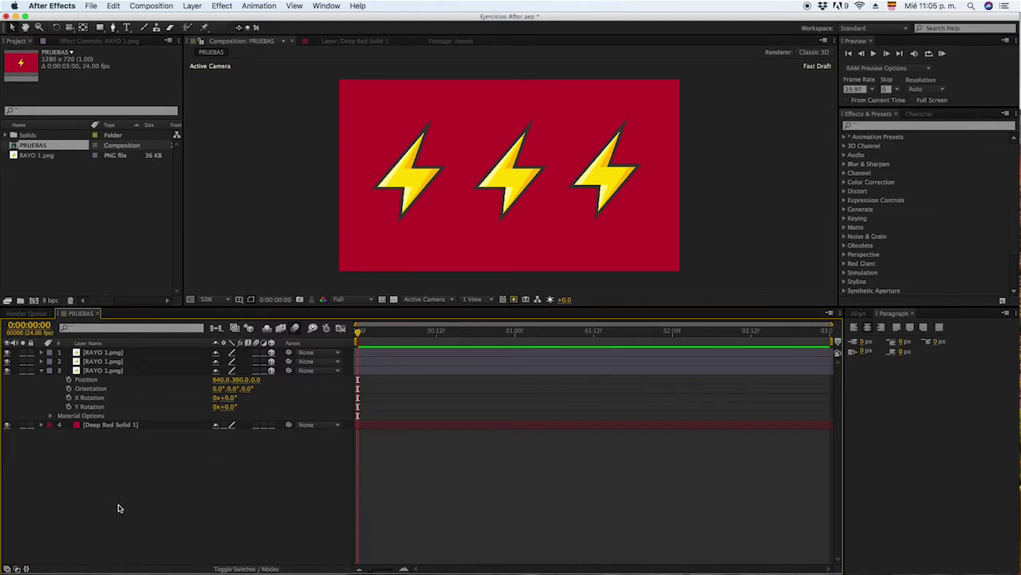
{"action": "right_click", "coordinate": [143, 485]}
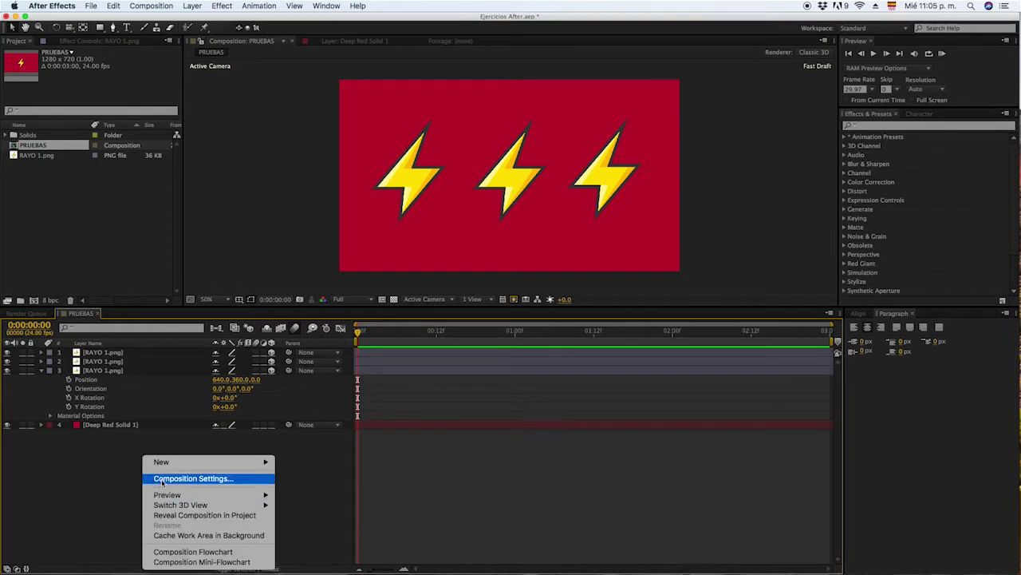
{"action": "mouse_move", "coordinate": [234, 463]}
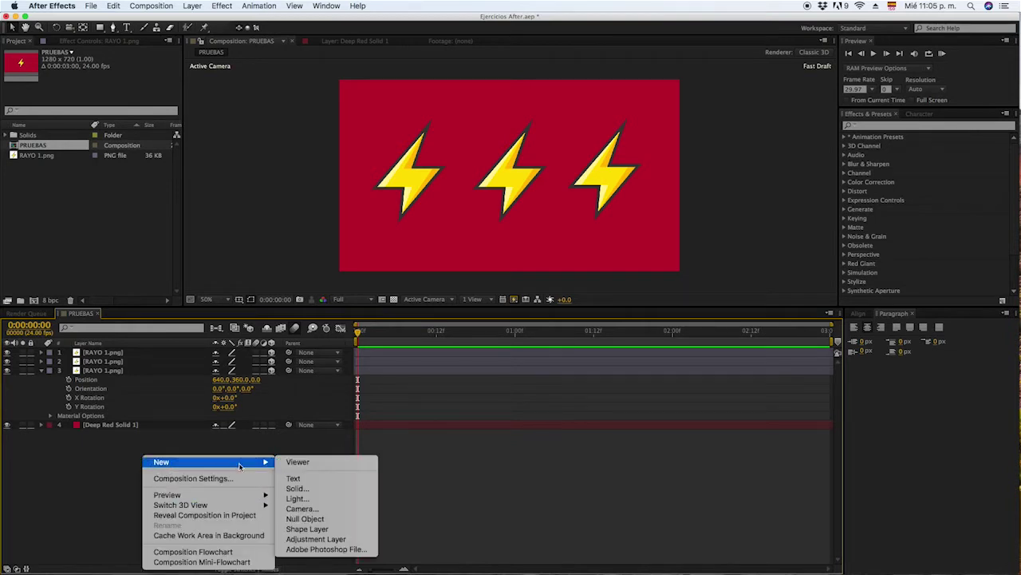
{"action": "left_click", "coordinate": [314, 509]}
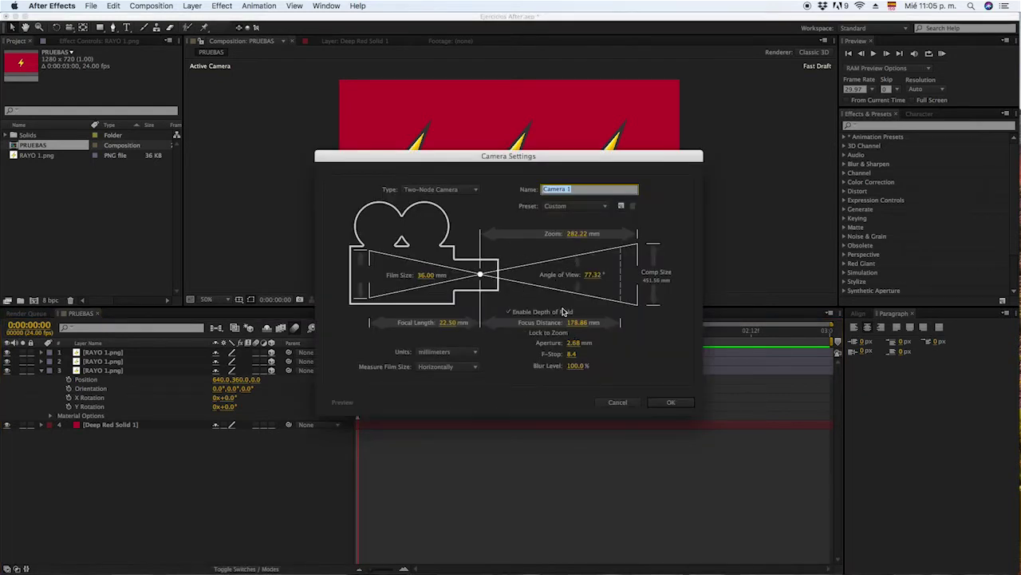
{"action": "left_click_drag", "start_coordinate": [515, 159], "coordinate": [519, 194]}
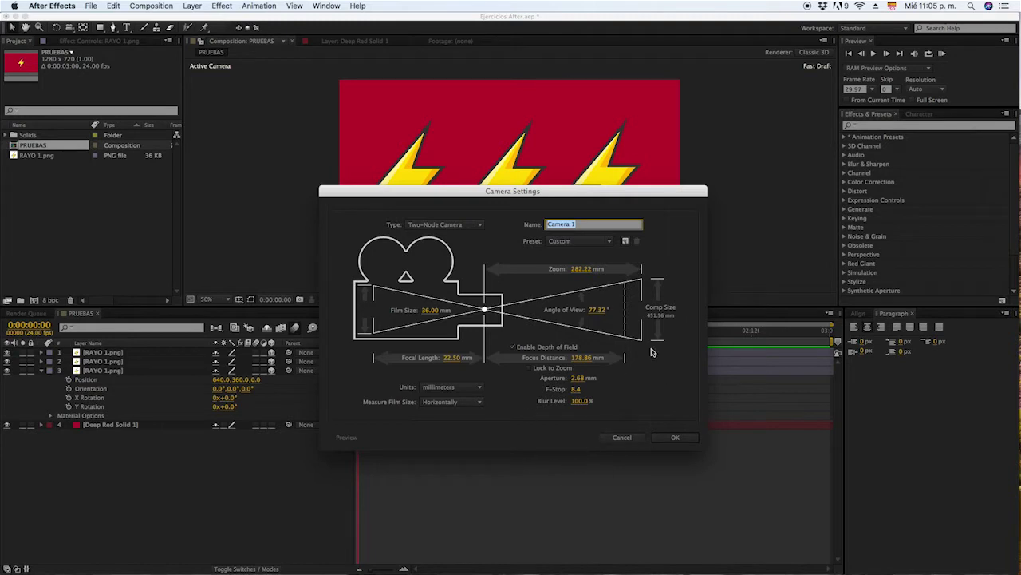
{"action": "left_click", "coordinate": [683, 443]}
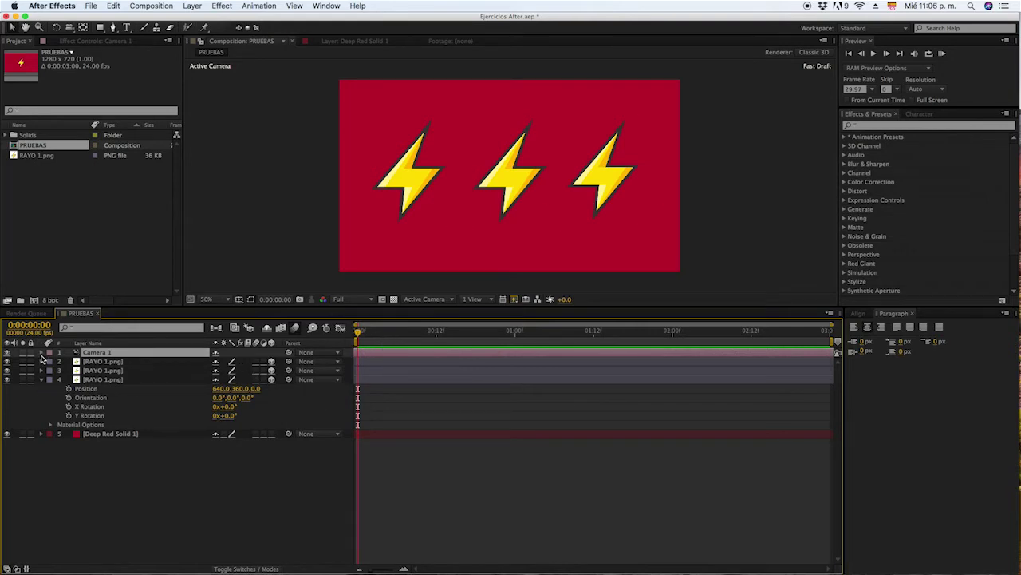
Step: Reveal Camera 1's Transform, with Position 640, 360, -800, and open the view layout menu
{"action": "left_click", "coordinate": [41, 353]}
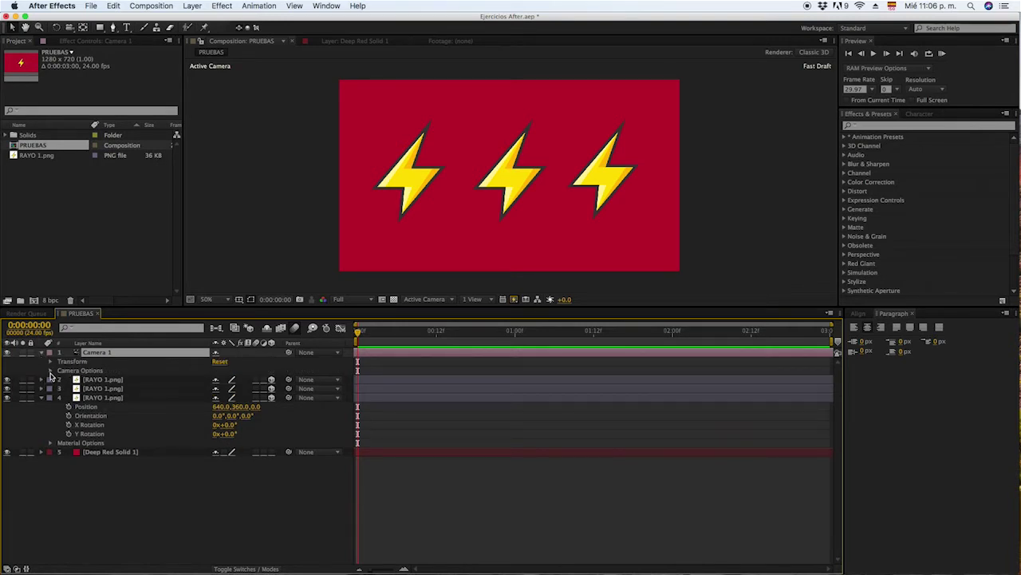
{"action": "left_click", "coordinate": [49, 370]}
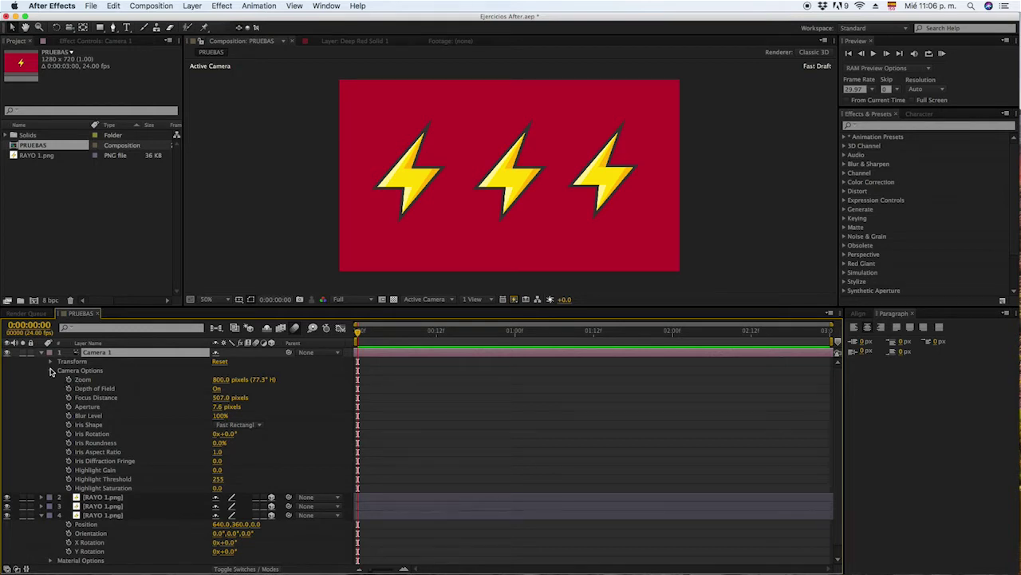
{"action": "left_click", "coordinate": [50, 371]}
{"action": "left_click", "coordinate": [50, 362]}
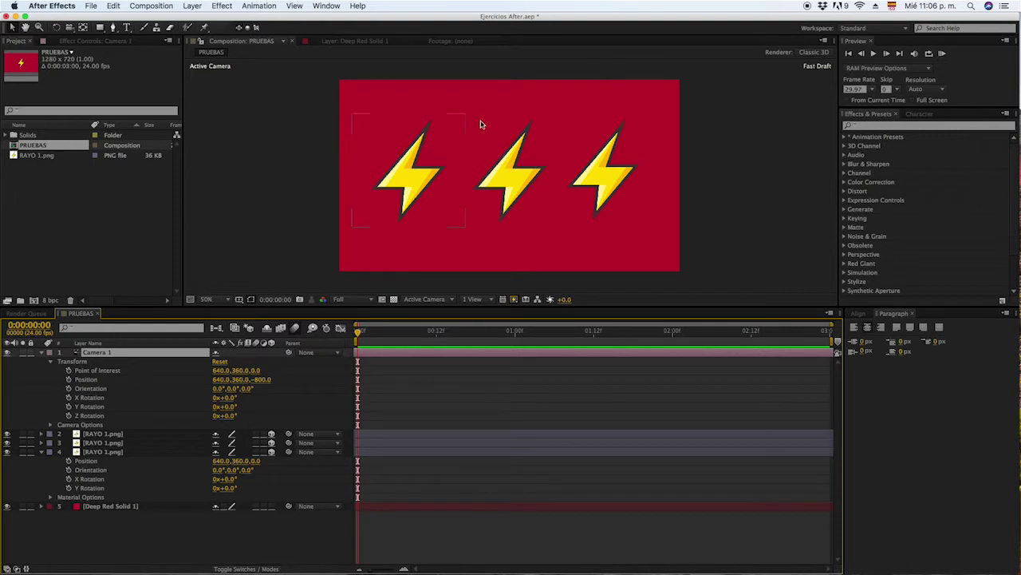
{"action": "left_click", "coordinate": [479, 299]}
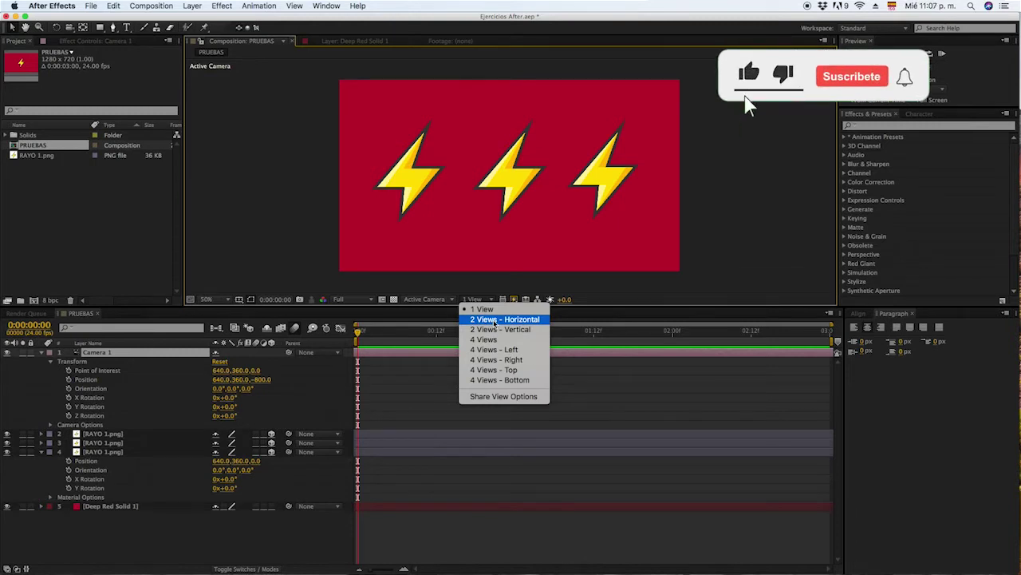
Step: Switch the viewer to 2 Views with a Top view beside Active Camera, then select the left bolt
{"action": "left_click", "coordinate": [496, 320]}
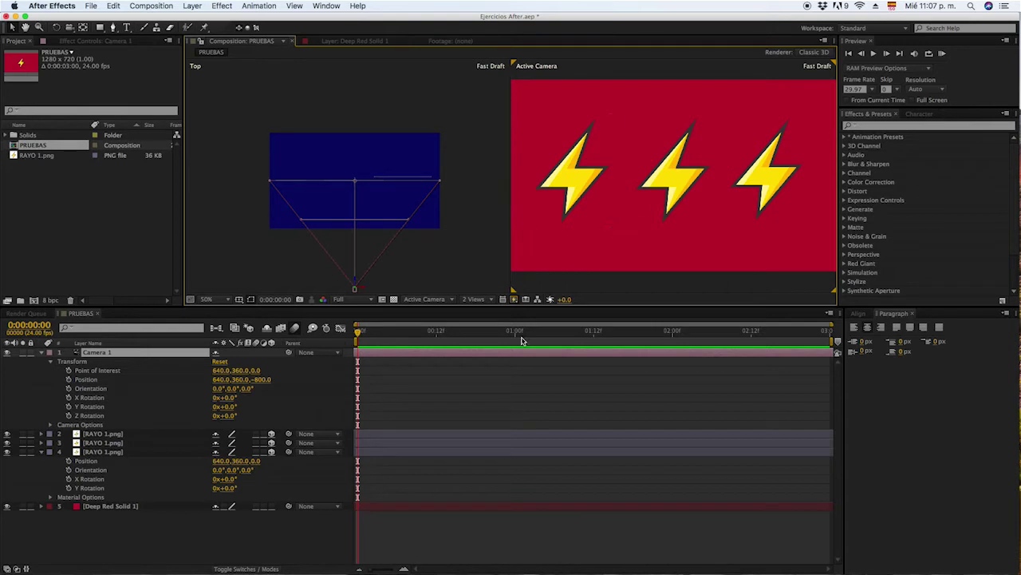
{"action": "left_click", "coordinate": [398, 435]}
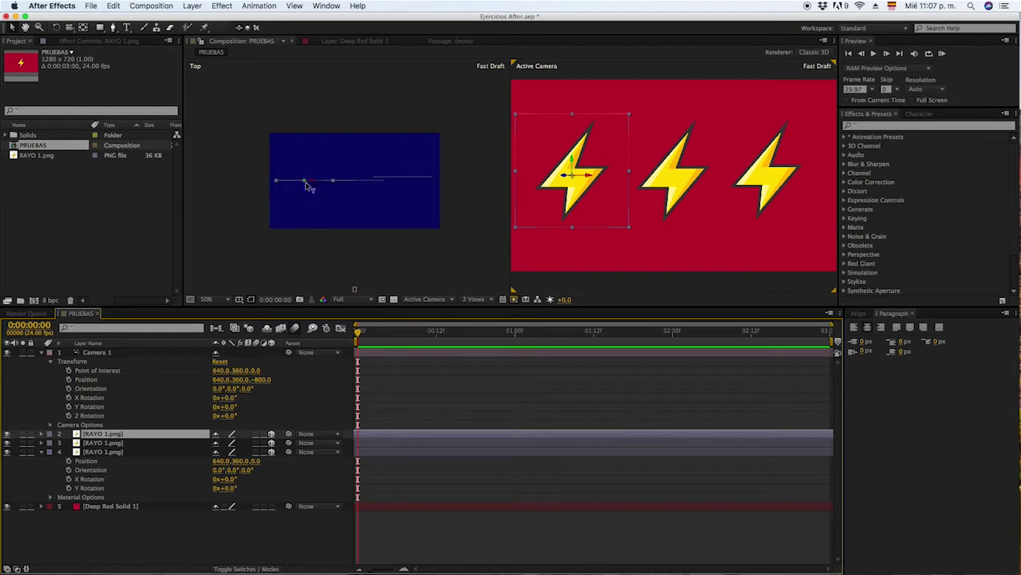
Step: In the Top view, push the middle and right bolts farther back in depth
{"action": "left_click", "coordinate": [346, 181]}
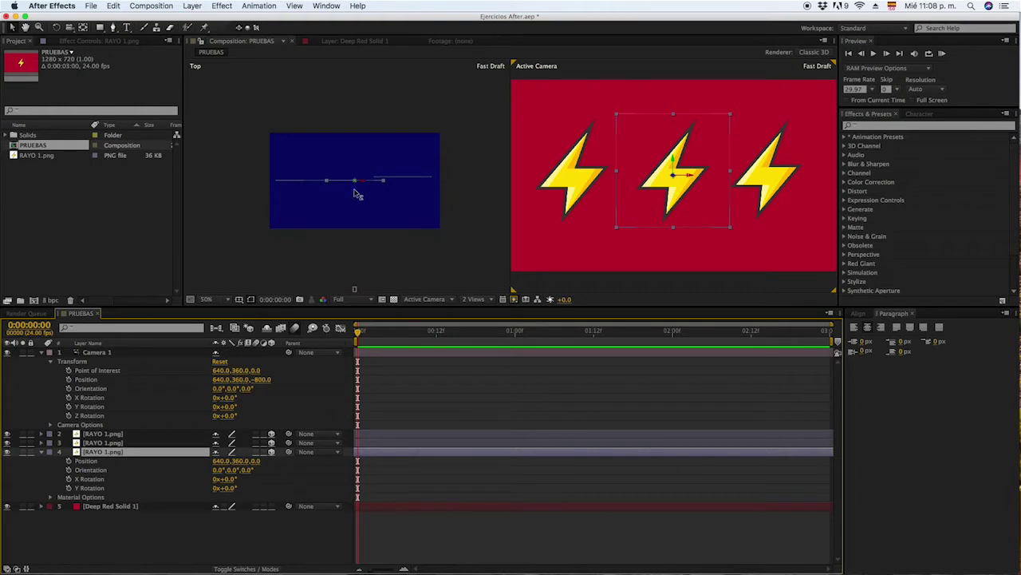
{"action": "left_click_drag", "start_coordinate": [359, 195], "coordinate": [381, 93]}
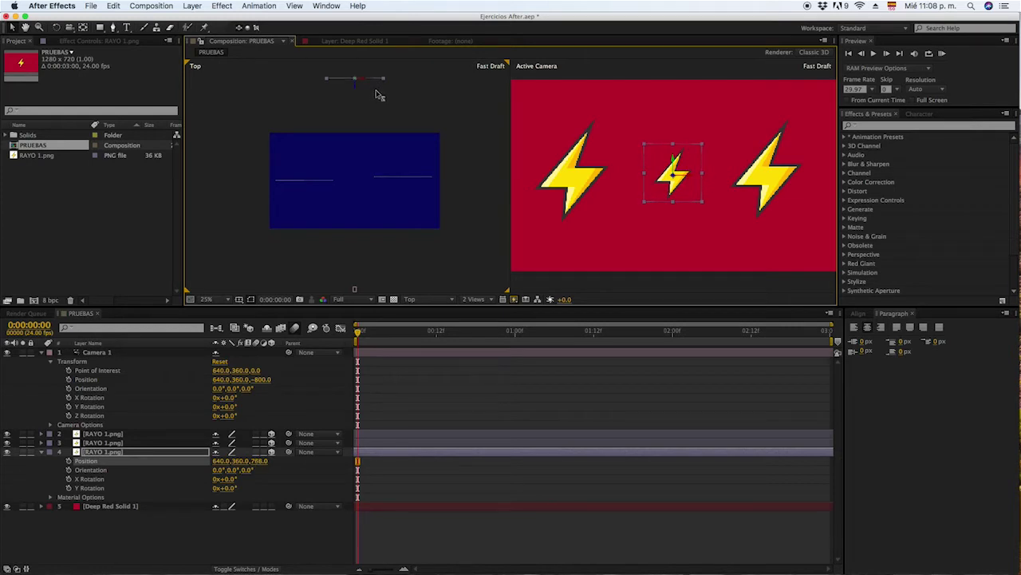
{"action": "left_click_drag", "start_coordinate": [381, 94], "coordinate": [383, 86]}
{"action": "left_click", "coordinate": [394, 178]}
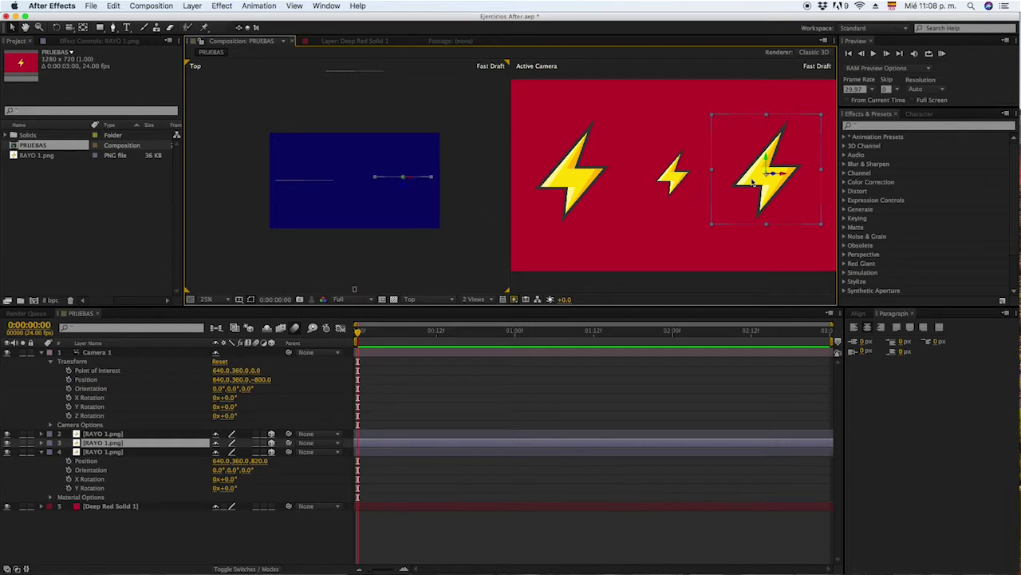
{"action": "left_click_drag", "start_coordinate": [772, 172], "coordinate": [766, 186]}
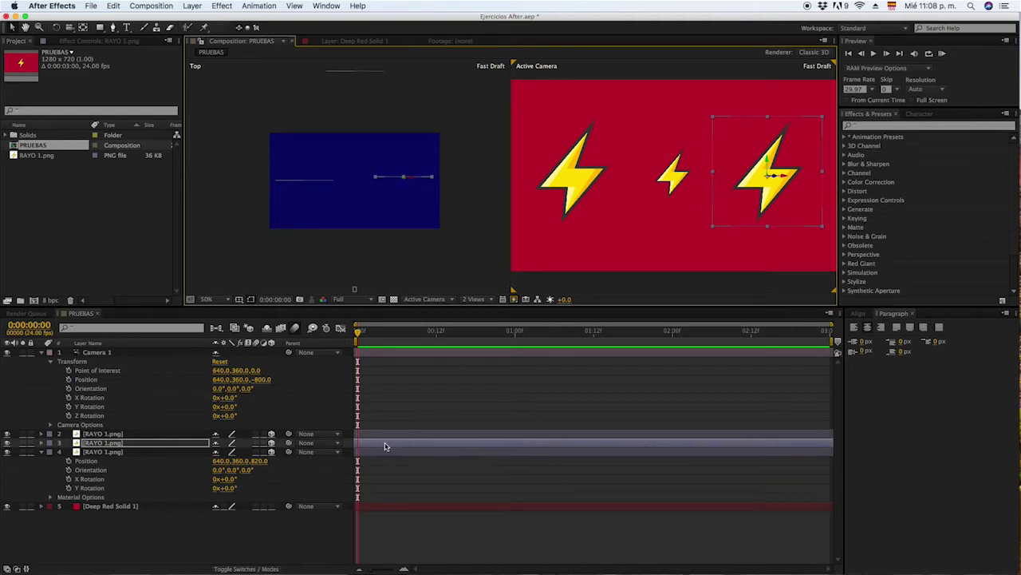
{"action": "left_click", "coordinate": [408, 191]}
{"action": "left_click_drag", "start_coordinate": [408, 191], "coordinate": [409, 136]}
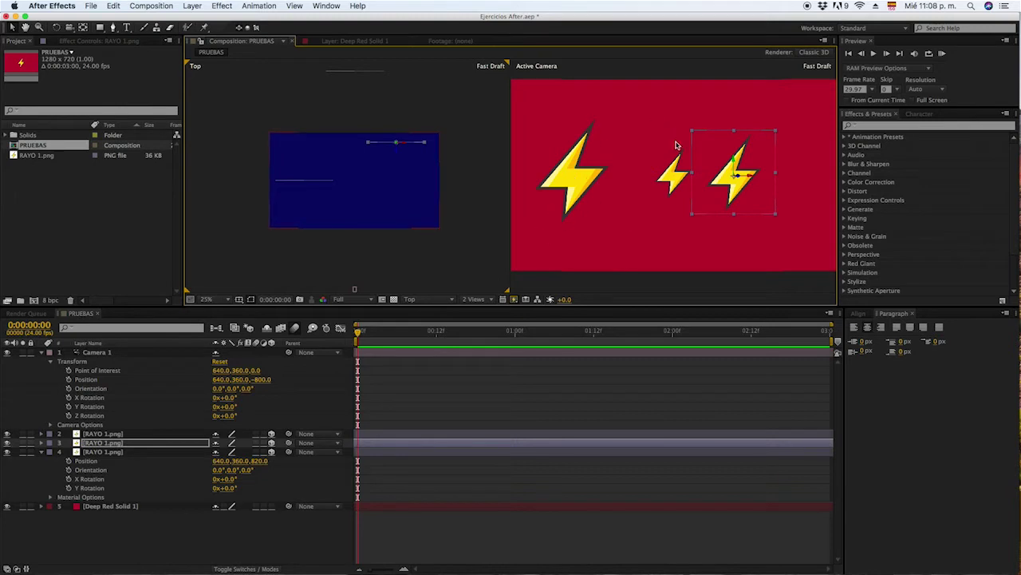
Step: Shift the left bolt toward the right, then deselect it
{"action": "left_click", "coordinate": [580, 183]}
{"action": "mouse_move", "coordinate": [314, 181]}
{"action": "left_mouse_down"}
{"action": "mouse_move", "coordinate": [402, 189]}
{"action": "mouse_move", "coordinate": [347, 195]}
{"action": "mouse_move", "coordinate": [352, 207]}
{"action": "mouse_move", "coordinate": [341, 208]}
{"action": "left_mouse_up"}
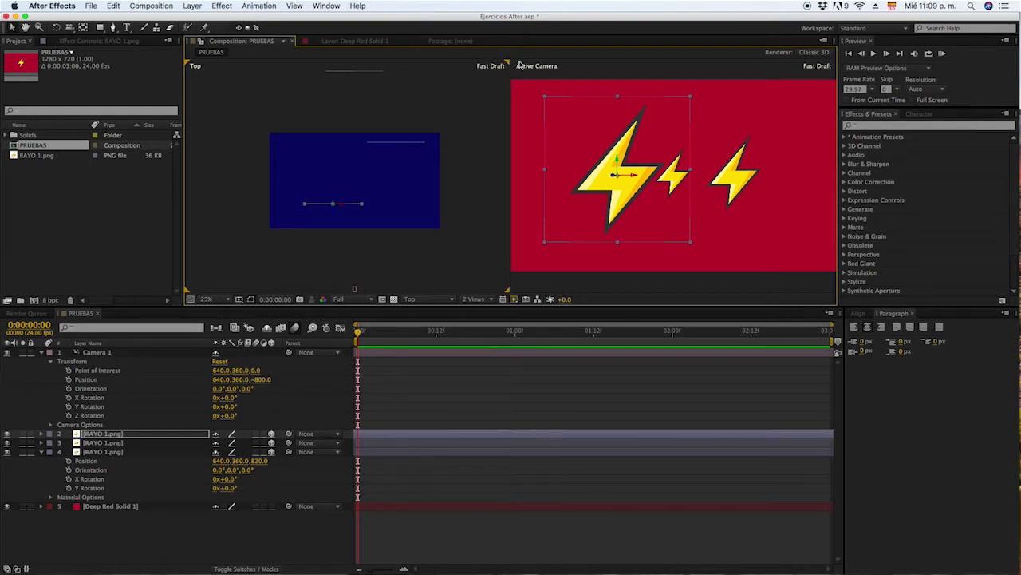
{"action": "left_click", "coordinate": [576, 71]}
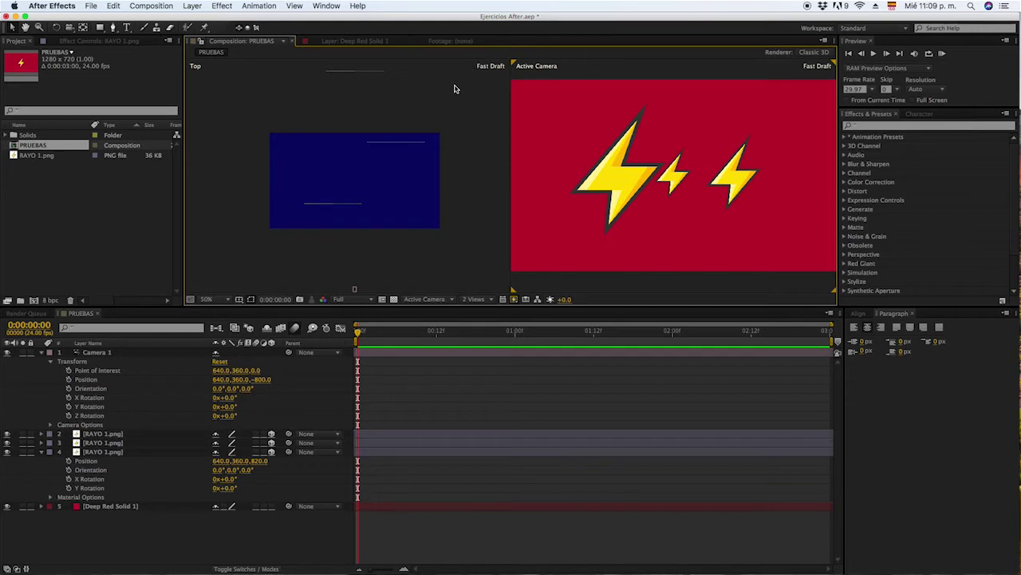
{"action": "left_click", "coordinate": [371, 229]}
{"action": "left_click", "coordinate": [209, 299]}
{"action": "left_click", "coordinate": [217, 395]}
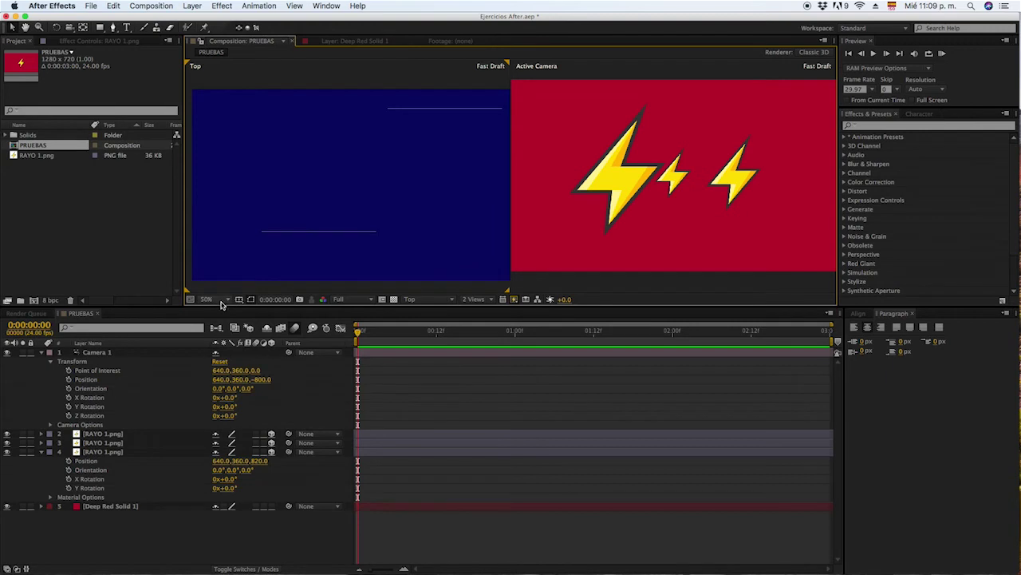
{"action": "left_click", "coordinate": [221, 302]}
{"action": "left_click", "coordinate": [222, 377]}
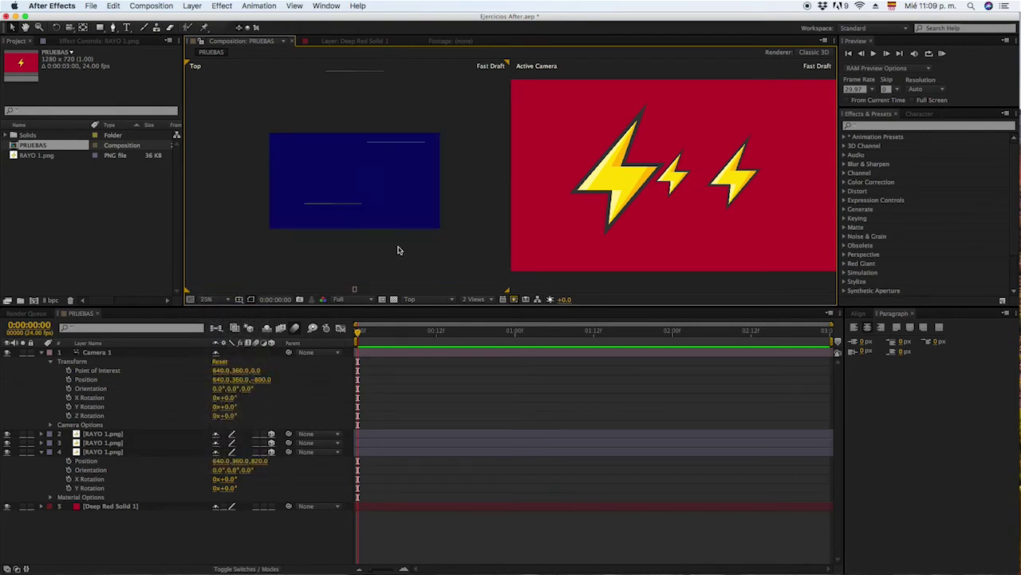
{"action": "key", "text": "c"}
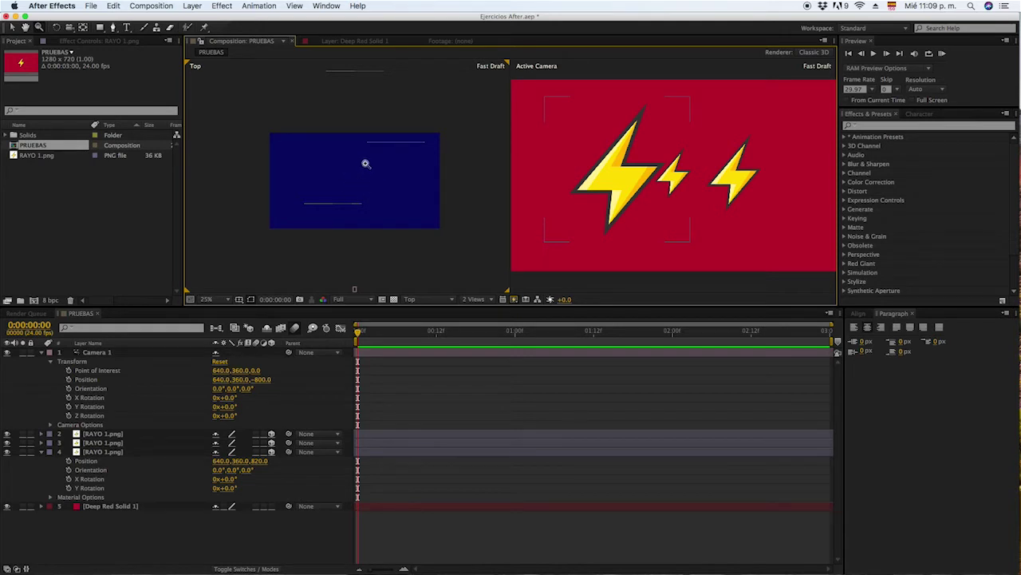
{"action": "left_click", "coordinate": [363, 169]}
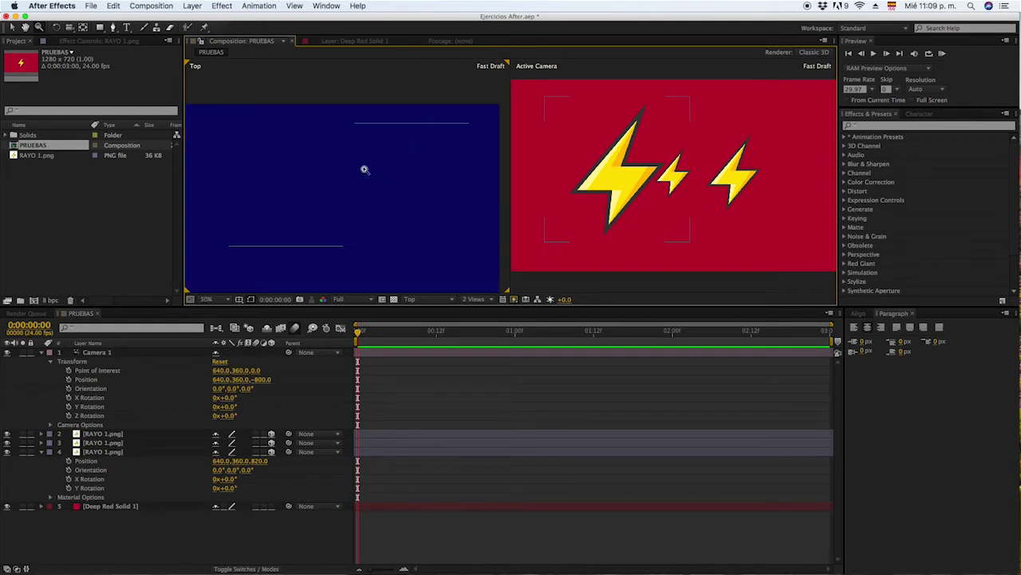
{"action": "left_click", "coordinate": [361, 176]}
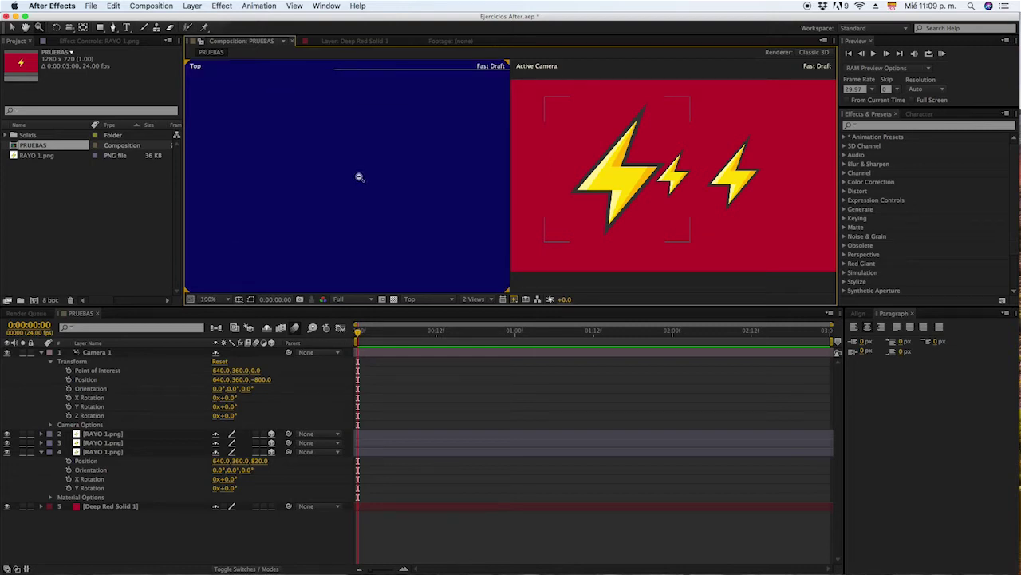
{"action": "key", "text": "alt"}
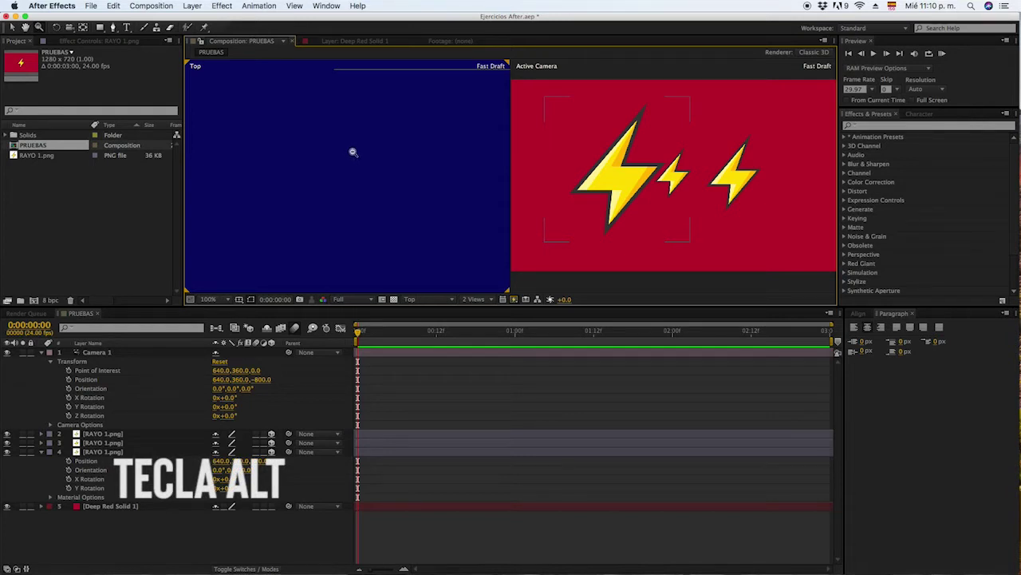
{"action": "left_click", "coordinate": [350, 152], "text": "alt"}
{"action": "left_click", "coordinate": [352, 154], "text": "alt"}
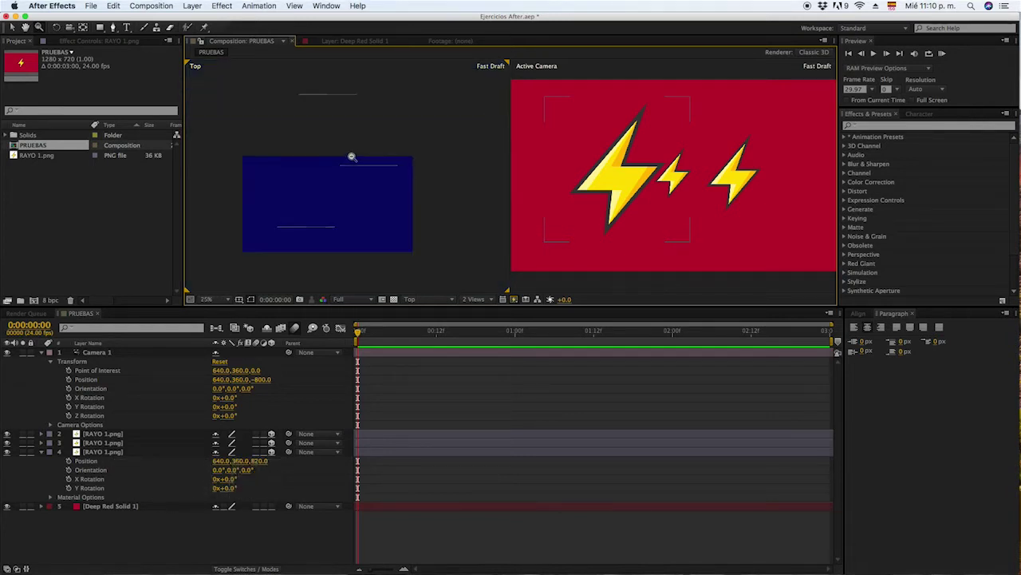
{"action": "left_click", "coordinate": [334, 196], "text": "alt"}
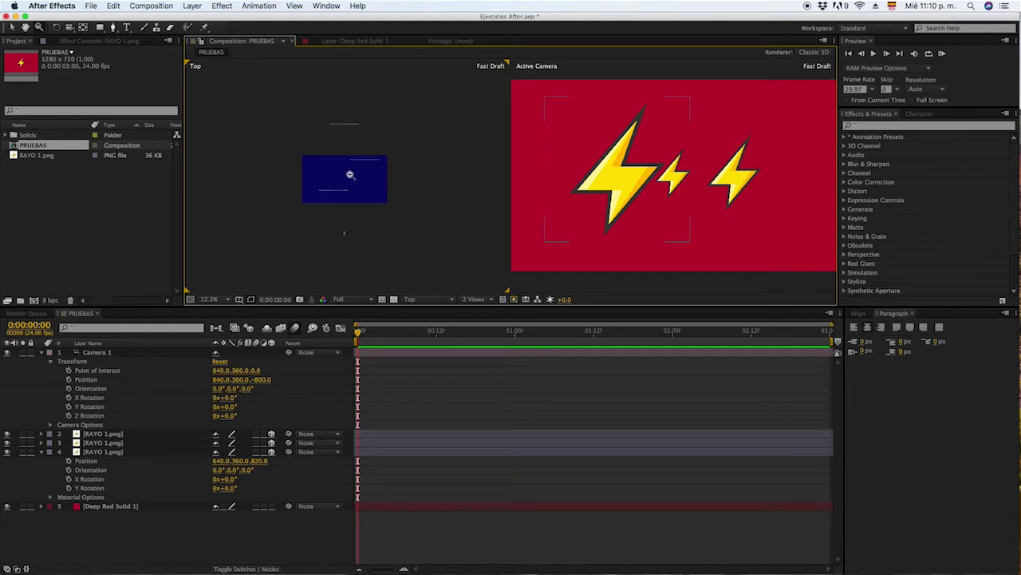
{"action": "left_click", "coordinate": [352, 182]}
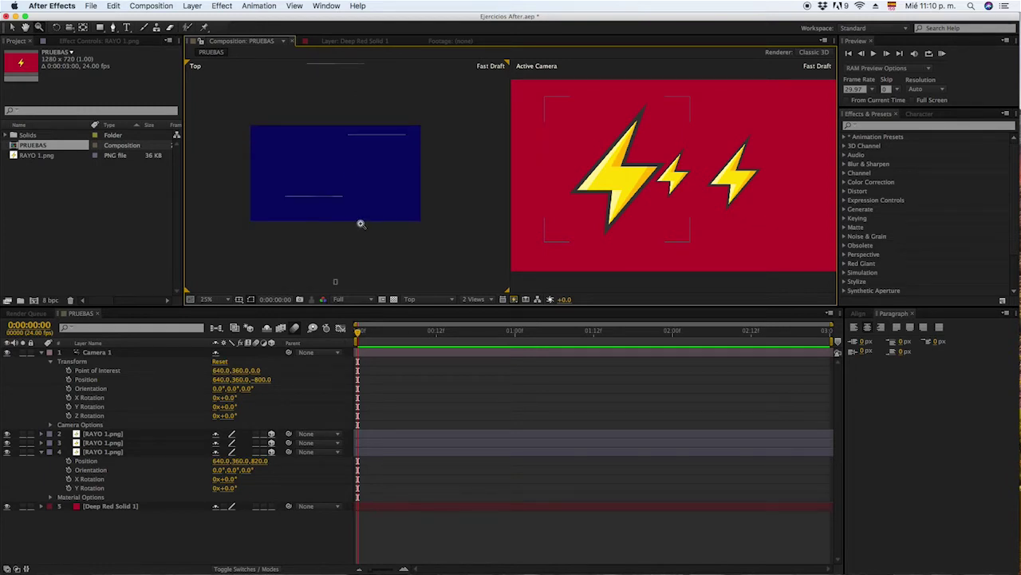
{"action": "key", "text": "h"}
Step: Keyframe Camera 1's Position from Z -800 at frame 0 to Z -424 at 0:00:02:23
{"action": "mouse_move", "coordinate": [281, 240]}
{"action": "left_mouse_down"}
{"action": "mouse_move", "coordinate": [372, 208]}
{"action": "mouse_move", "coordinate": [292, 273]}
{"action": "mouse_move", "coordinate": [327, 189]}
{"action": "mouse_move", "coordinate": [383, 151]}
{"action": "mouse_move", "coordinate": [391, 162]}
{"action": "mouse_move", "coordinate": [375, 189]}
{"action": "mouse_move", "coordinate": [376, 158]}
{"action": "mouse_move", "coordinate": [383, 166]}
{"action": "mouse_move", "coordinate": [348, 174]}
{"action": "left_mouse_up"}
{"action": "left_click", "coordinate": [68, 380]}
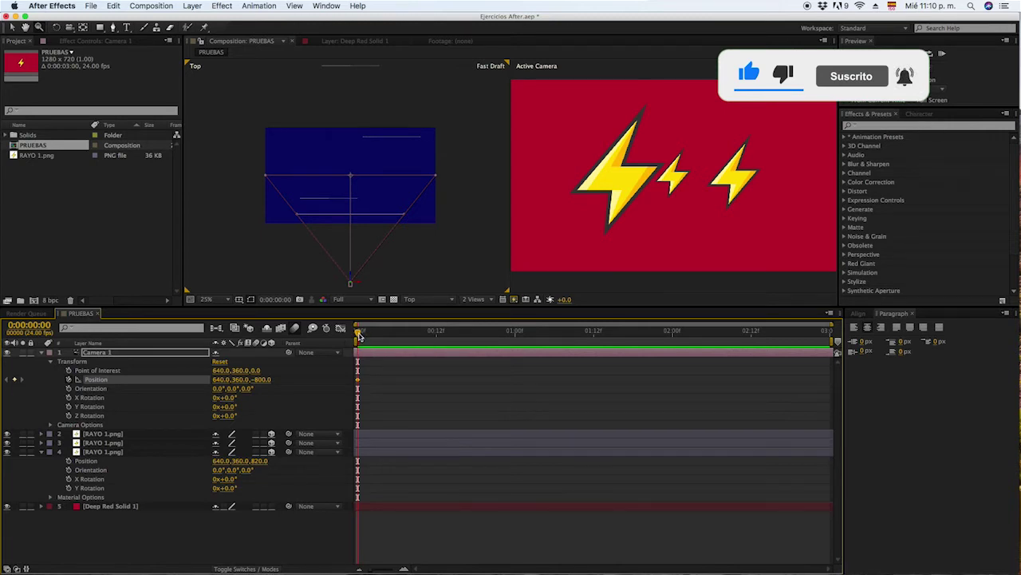
{"action": "key", "text": "space"}
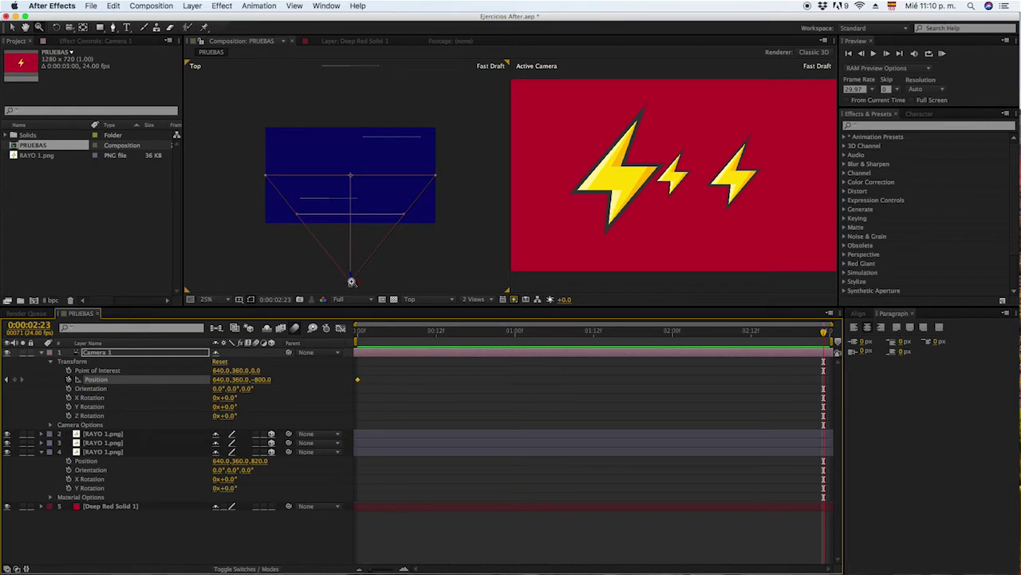
{"action": "left_click_drag", "start_coordinate": [354, 278], "coordinate": [380, 130]}
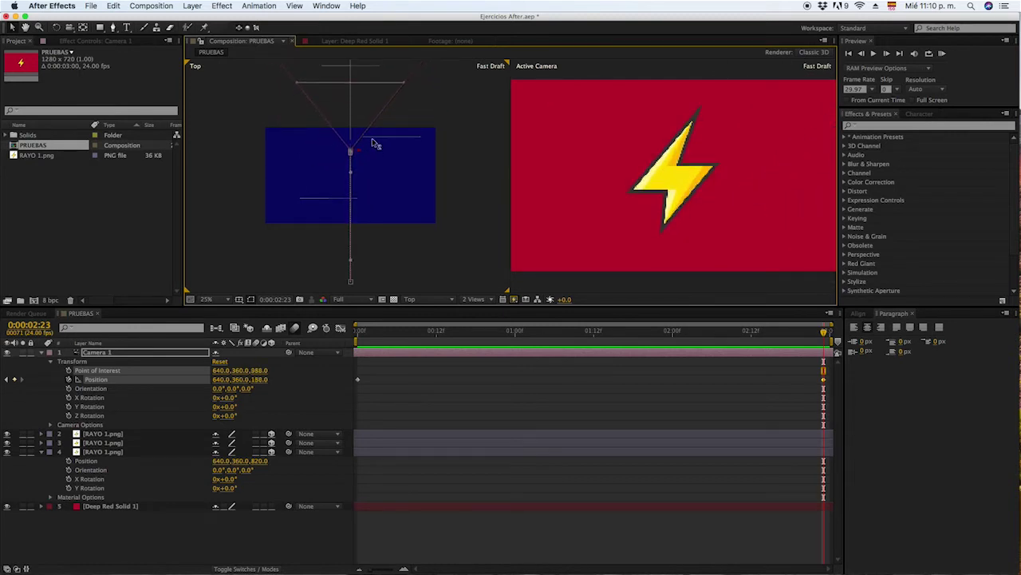
{"action": "left_click_drag", "start_coordinate": [379, 130], "coordinate": [380, 115]}
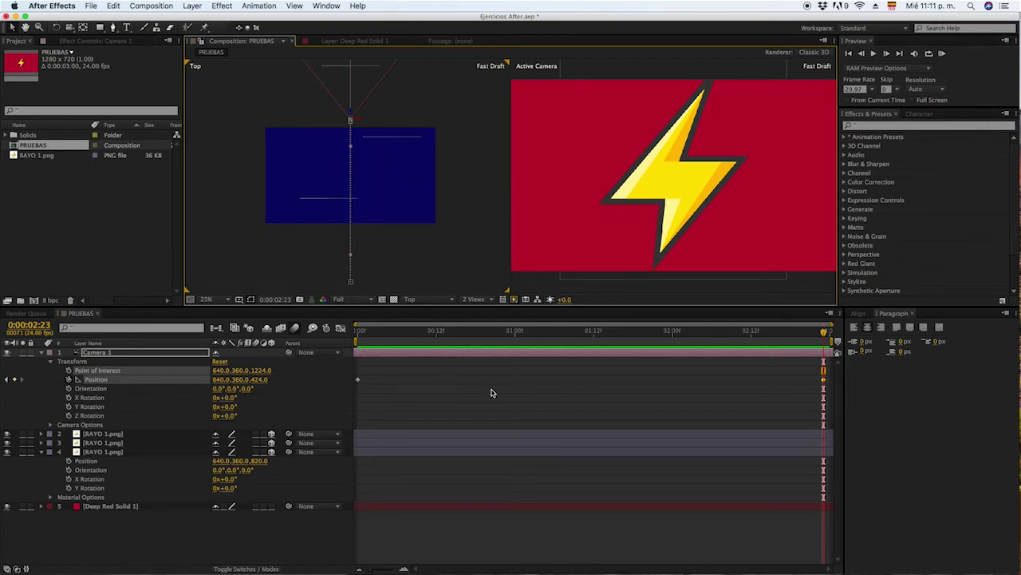
Step: Apply Easy Ease (F9) to the camera's Position keyframes
{"action": "left_click", "coordinate": [827, 343]}
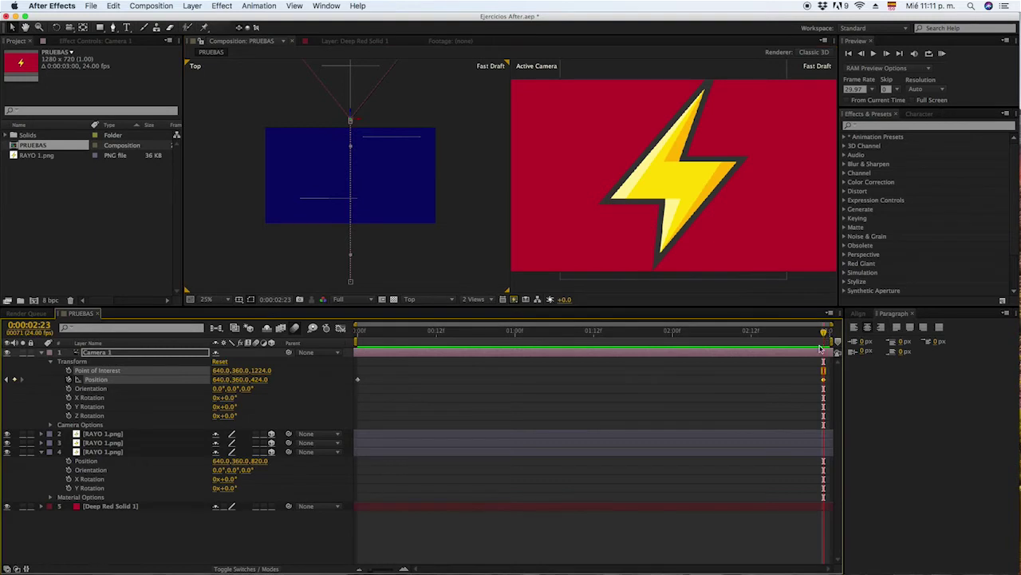
{"action": "mouse_move", "coordinate": [357, 381]}
{"action": "key", "text": "F9"}
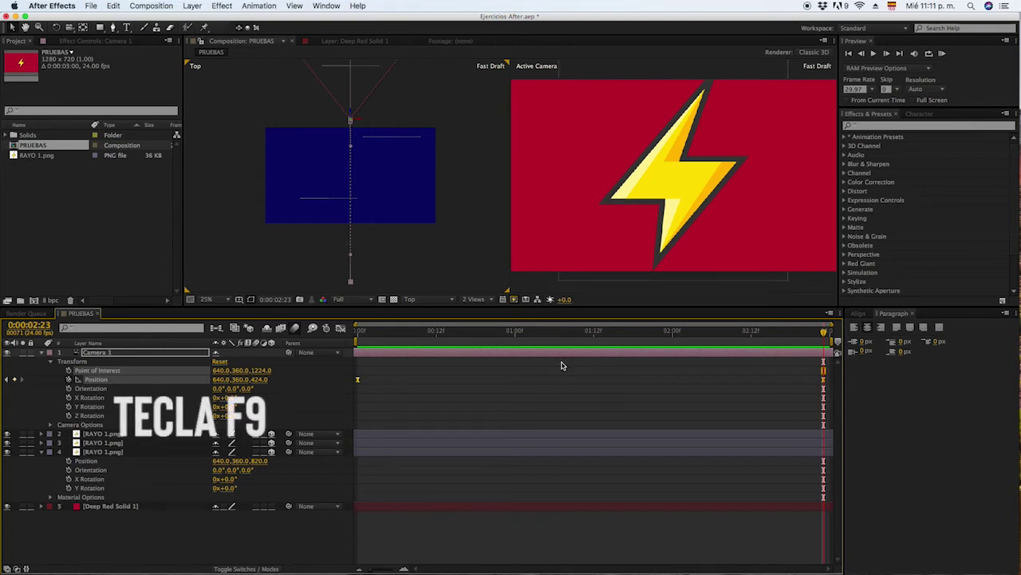
Step: In the speed graph, lengthen both Position keyframes' ease influence so the camera settles slowly
{"action": "left_click", "coordinate": [341, 328]}
{"action": "left_click_drag", "start_coordinate": [740, 533], "coordinate": [594, 533]}
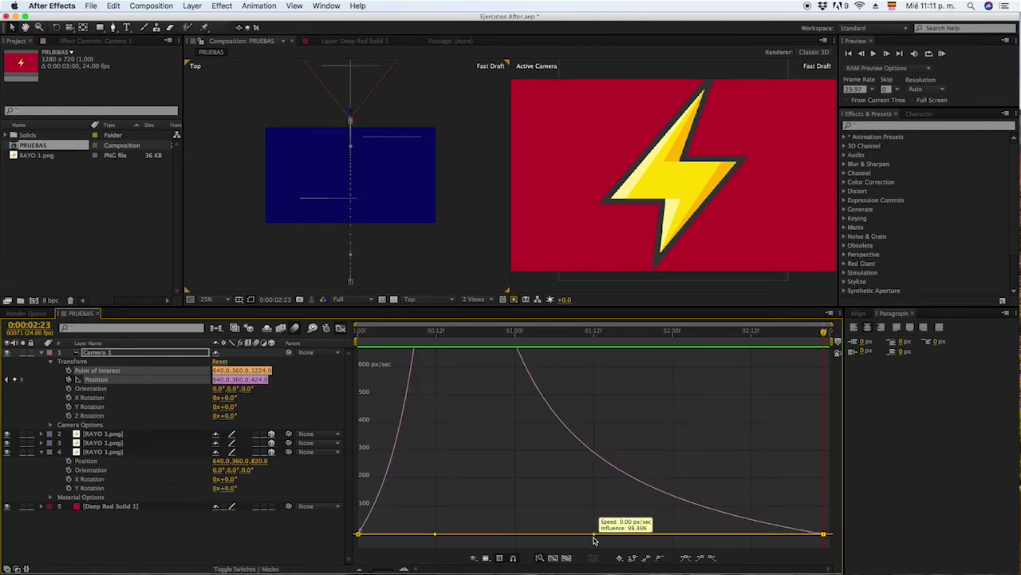
{"action": "left_click_drag", "start_coordinate": [577, 536], "coordinate": [577, 536]}
{"action": "left_click_drag", "start_coordinate": [436, 537], "coordinate": [471, 533]}
{"action": "left_click", "coordinate": [341, 328]}
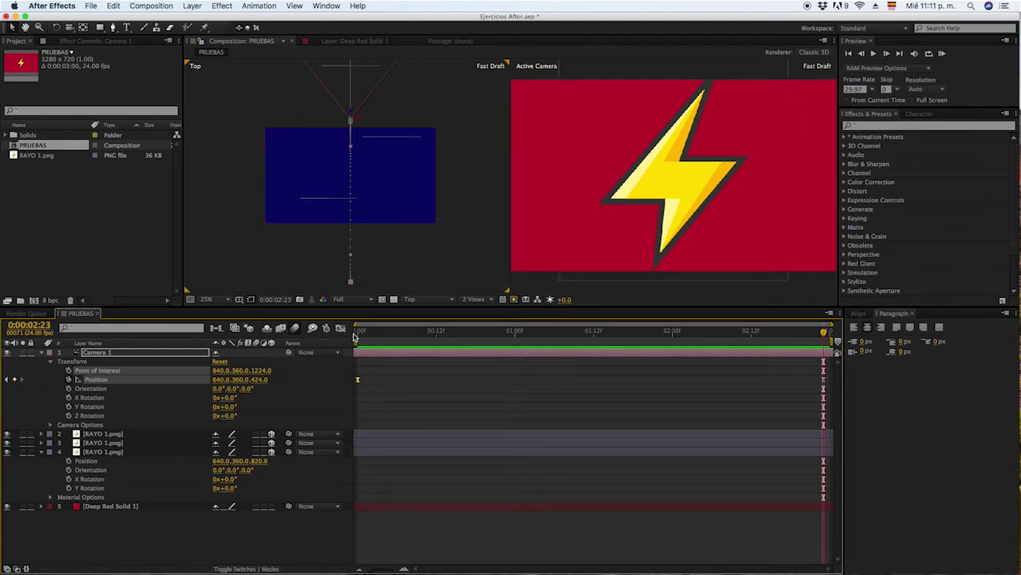
{"action": "left_click_drag", "start_coordinate": [391, 330], "coordinate": [358, 330]}
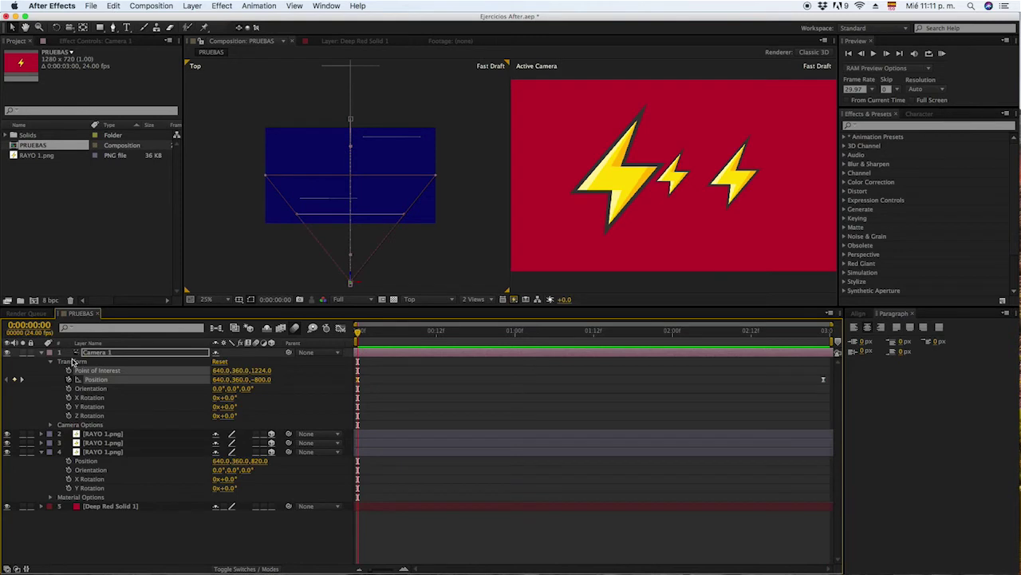
Step: RAM Preview the camera push-in, then scrub from frame 0 to the end and return to 0:00
{"action": "left_click", "coordinate": [943, 56]}
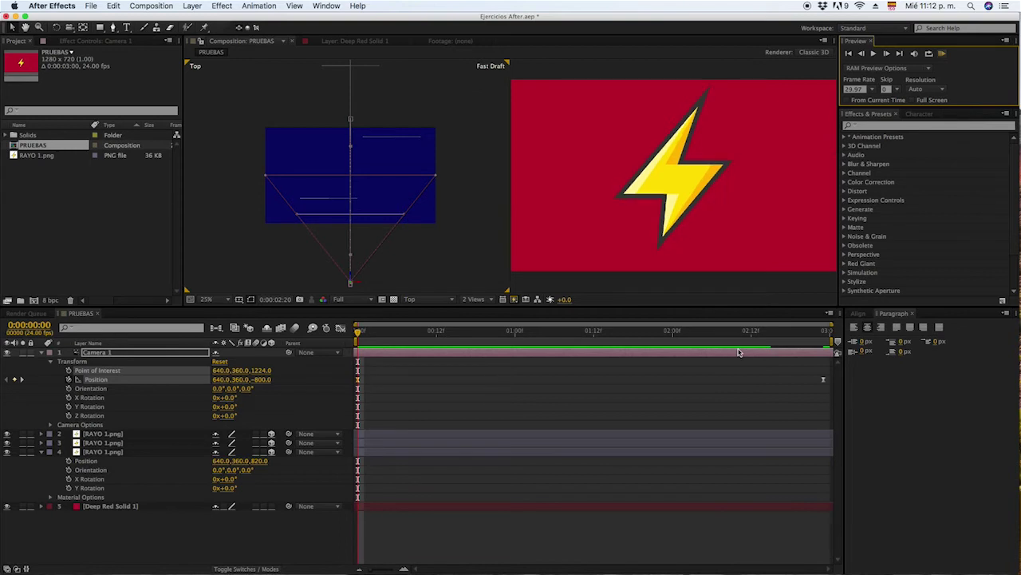
{"action": "left_click", "coordinate": [686, 363]}
{"action": "key", "text": "Home"}
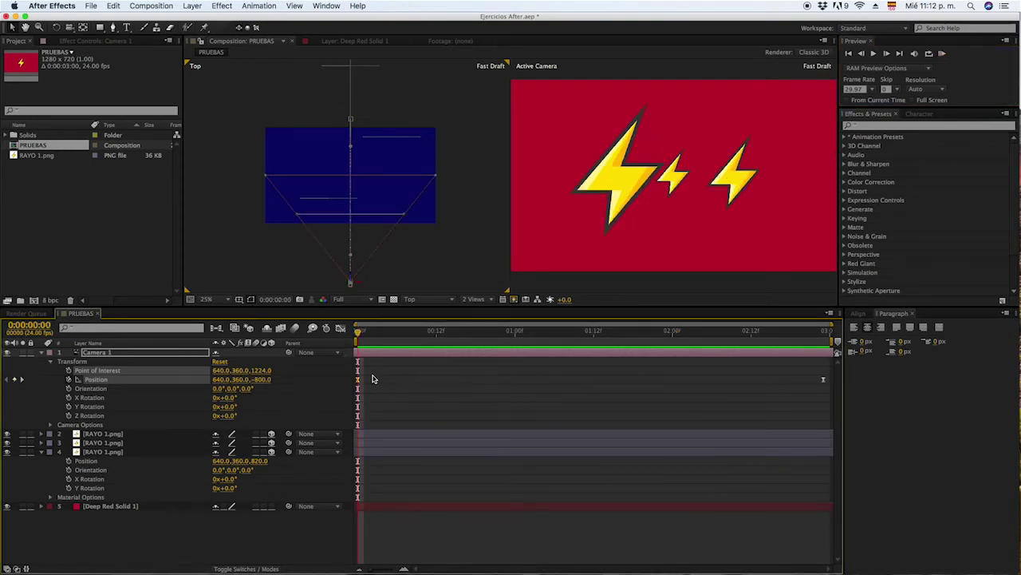
{"action": "left_click_drag", "start_coordinate": [375, 367], "coordinate": [343, 401]}
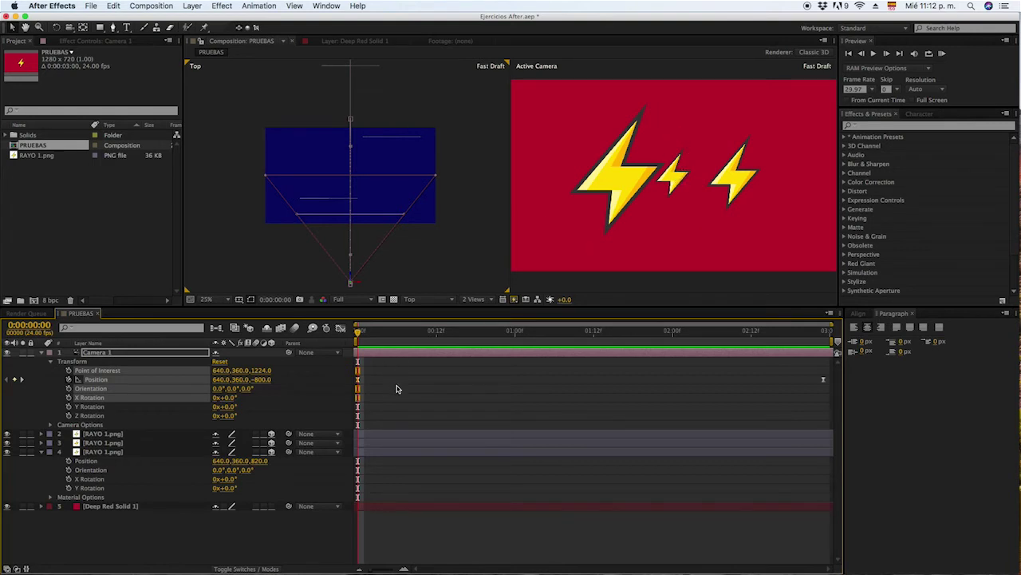
{"action": "left_click_drag", "start_coordinate": [371, 332], "coordinate": [815, 332]}
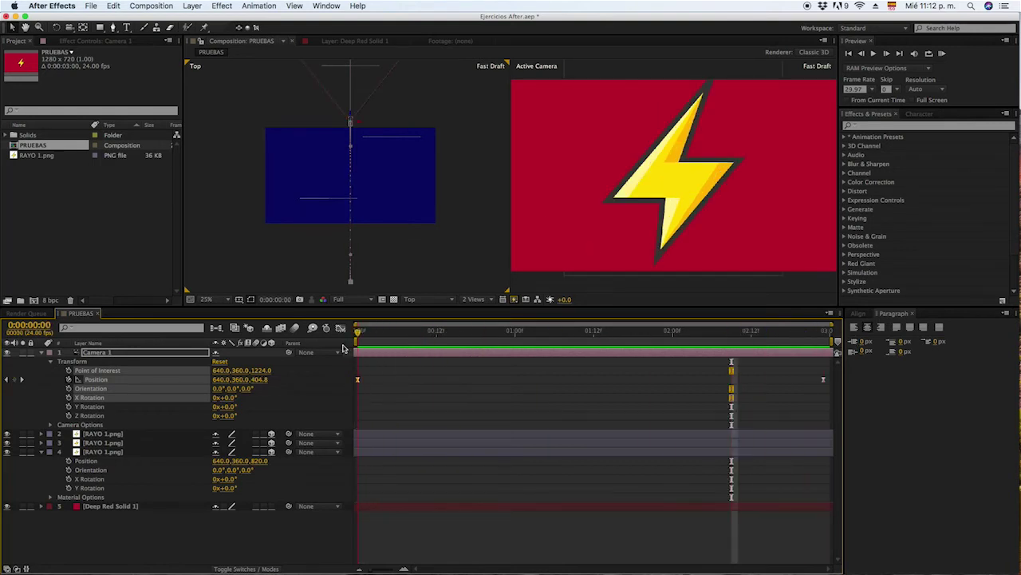
{"action": "key", "text": "Home"}
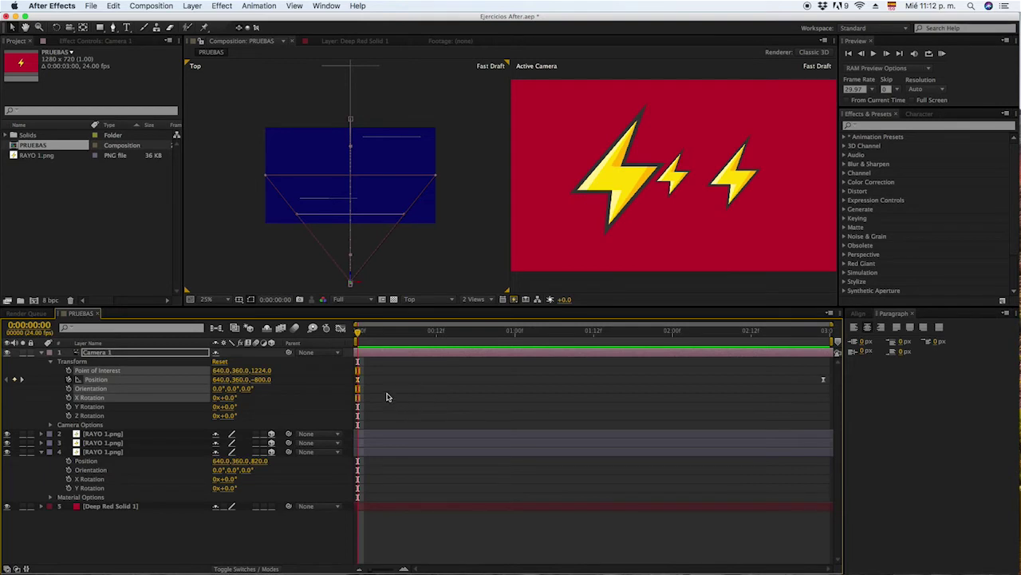
Step: Switch the third bolt layer to flat 2D and preview the composition
{"action": "left_click", "coordinate": [381, 438]}
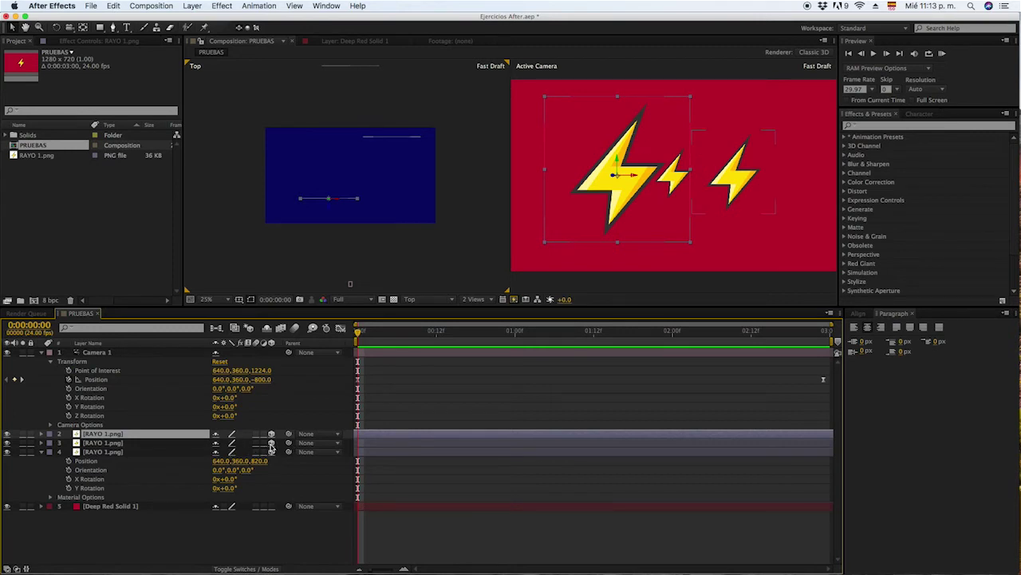
{"action": "left_click", "coordinate": [162, 443]}
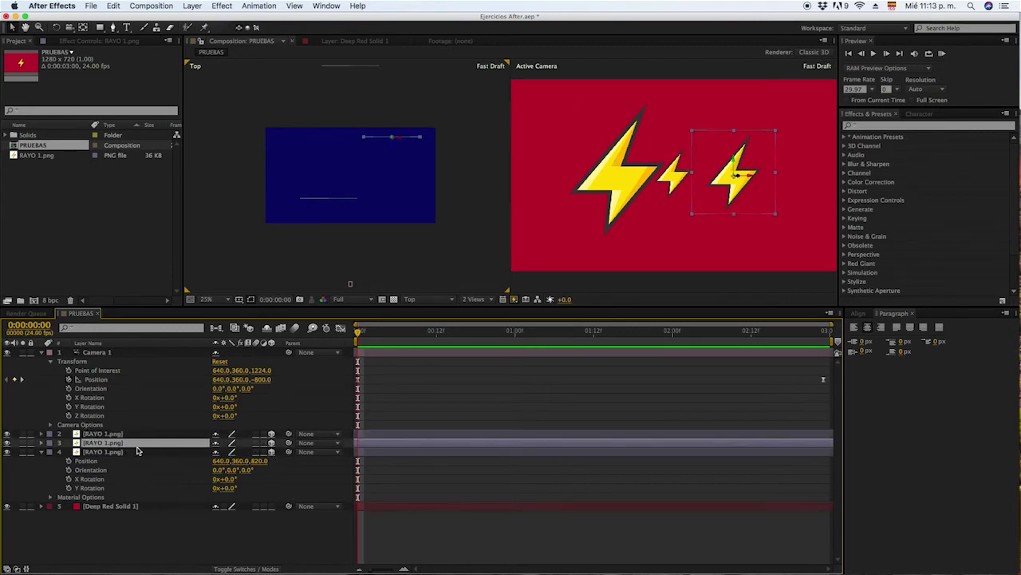
{"action": "left_click", "coordinate": [271, 443]}
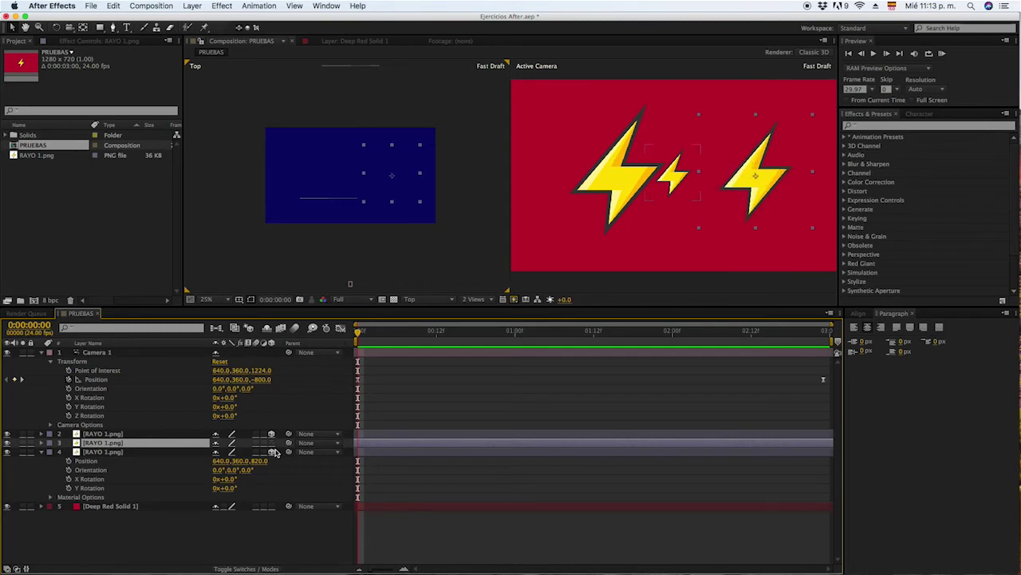
{"action": "left_click", "coordinate": [438, 400]}
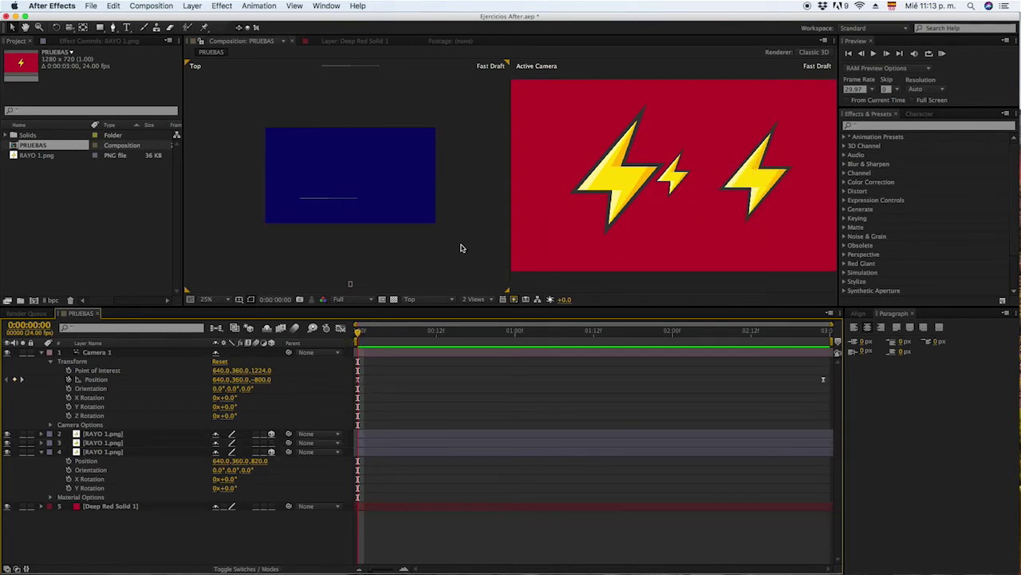
{"action": "left_click", "coordinate": [941, 54]}
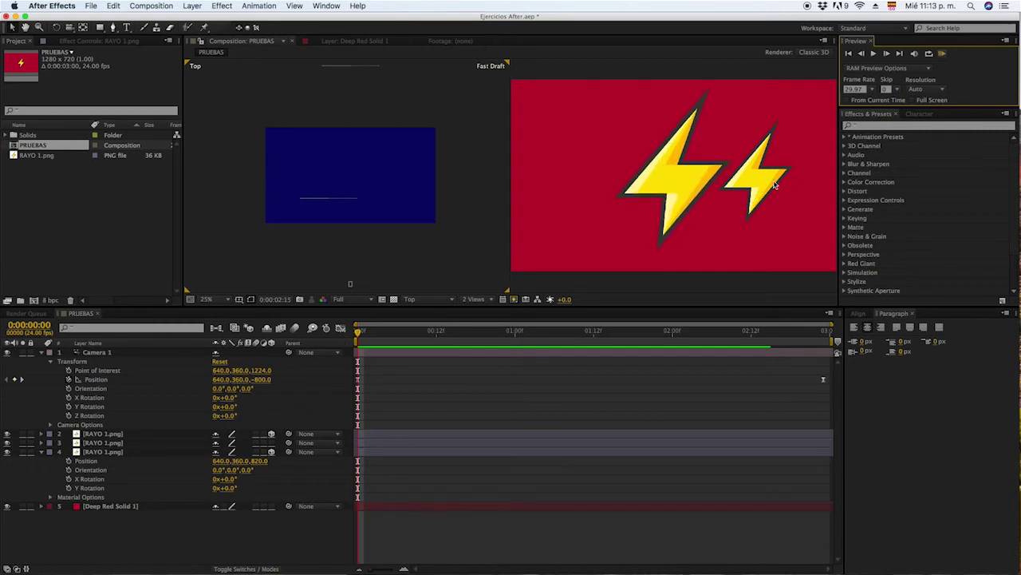
Step: Make the third bolt 3D, push it farther back in the Top view, and preview again
{"action": "left_click", "coordinate": [272, 443]}
{"action": "left_click", "coordinate": [942, 54]}
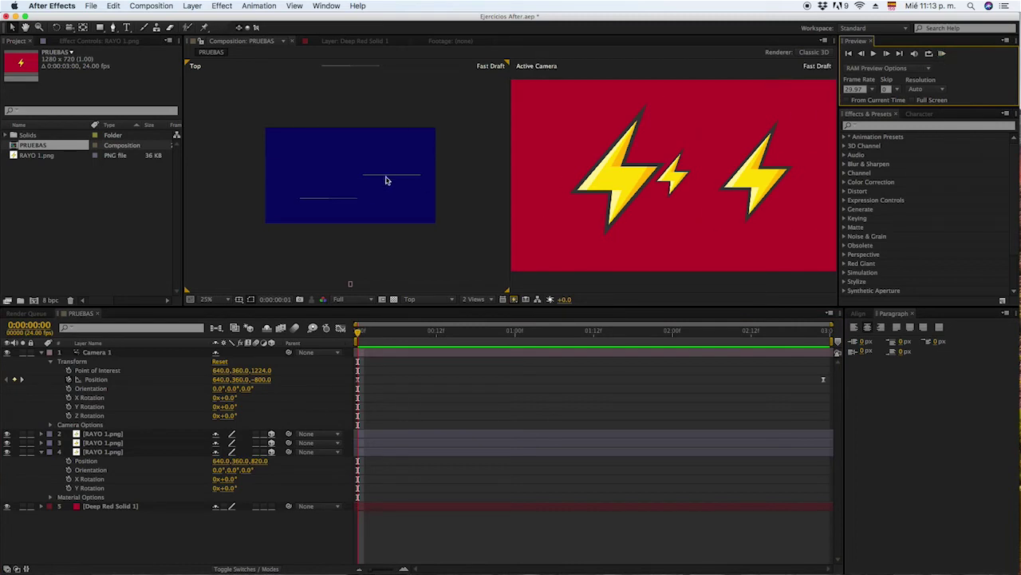
{"action": "left_click_drag", "start_coordinate": [394, 175], "coordinate": [395, 157]}
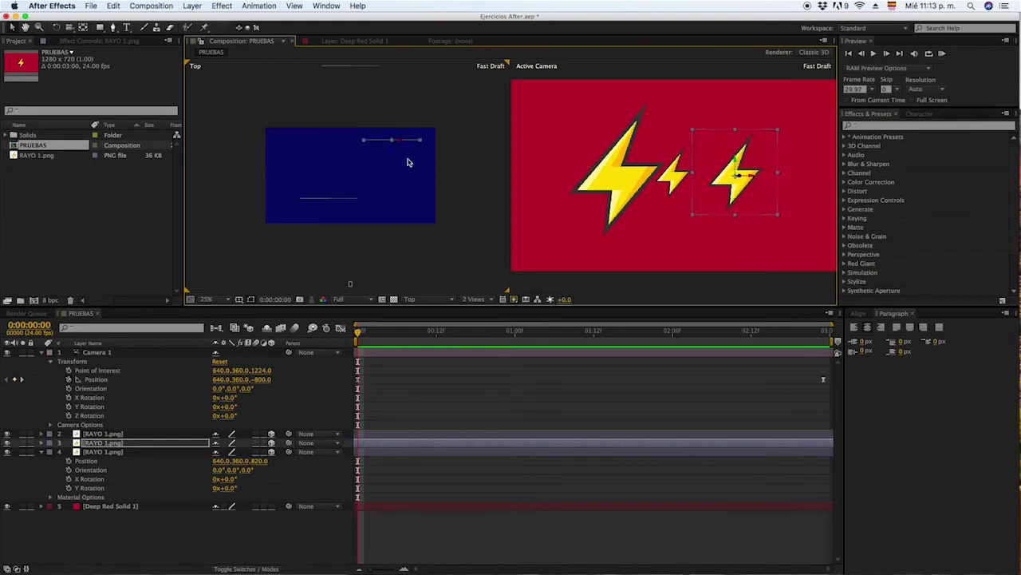
{"action": "left_click", "coordinate": [943, 54]}
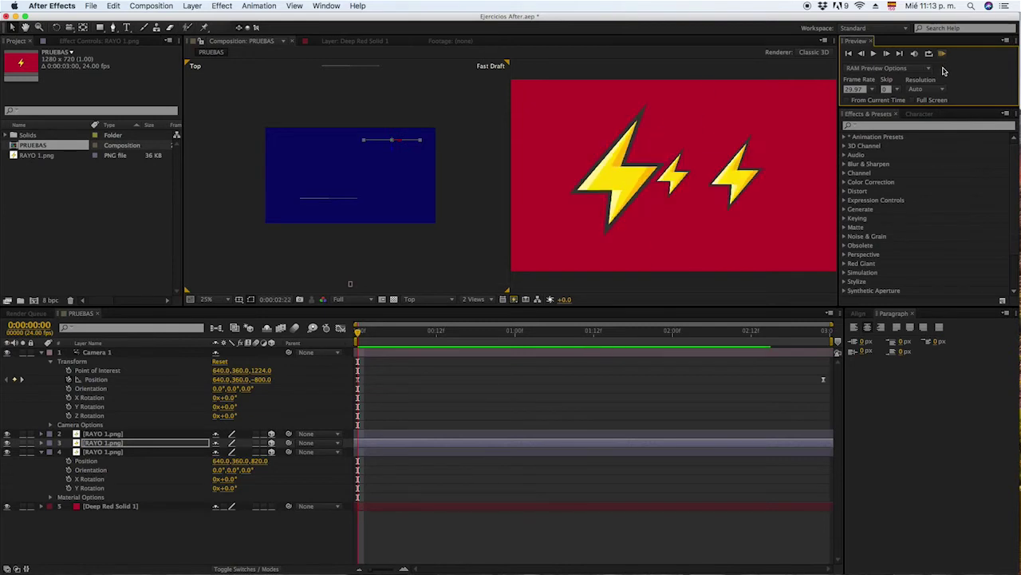
{"action": "left_click", "coordinate": [475, 380]}
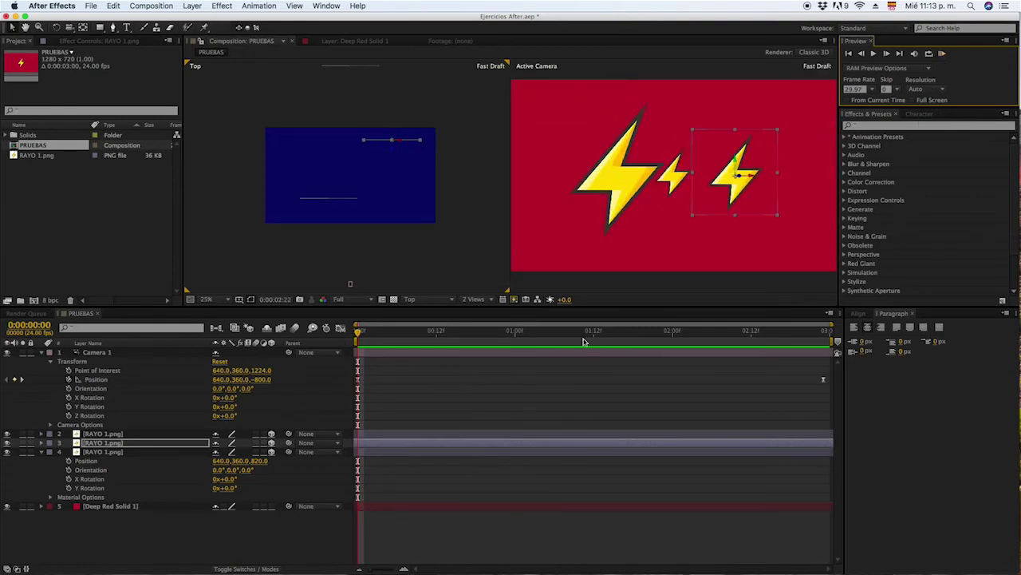
{"action": "left_click_drag", "start_coordinate": [409, 368], "coordinate": [343, 409]}
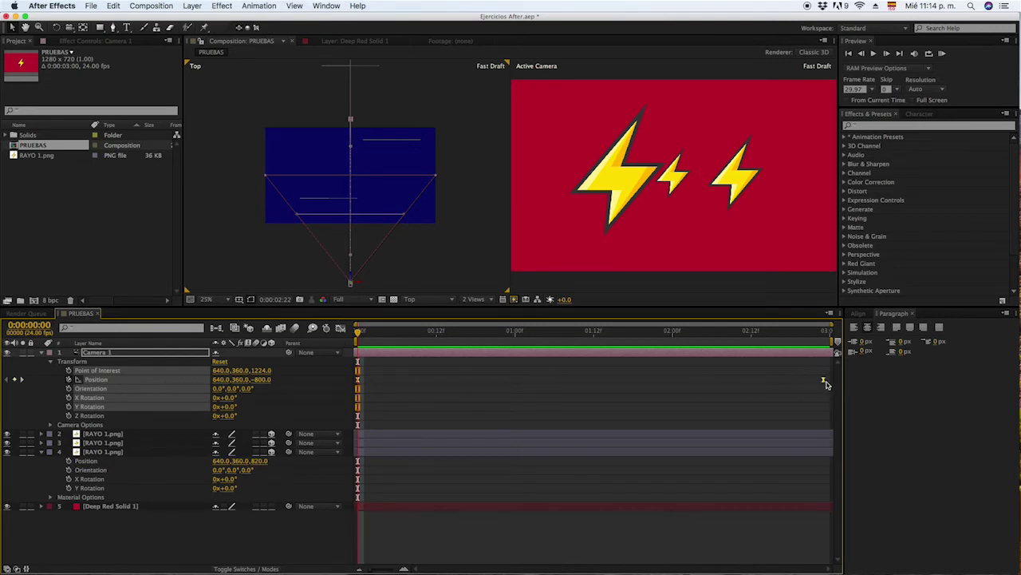
Step: Apply Keyframe Assistant > Time-Reverse Keyframes to Camera 1's selected keyframes
{"action": "right_click", "coordinate": [824, 382]}
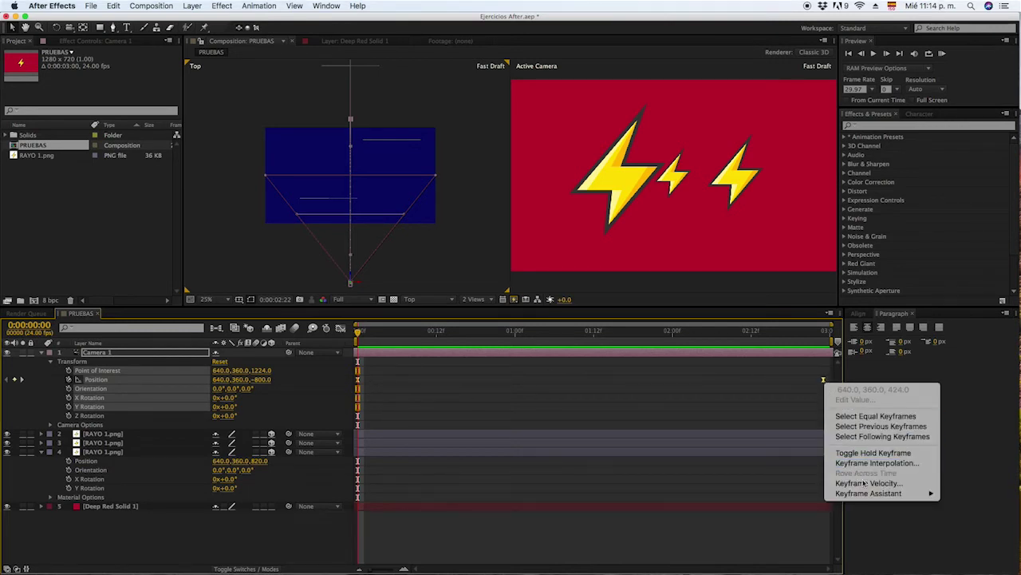
{"action": "mouse_move", "coordinate": [887, 495]}
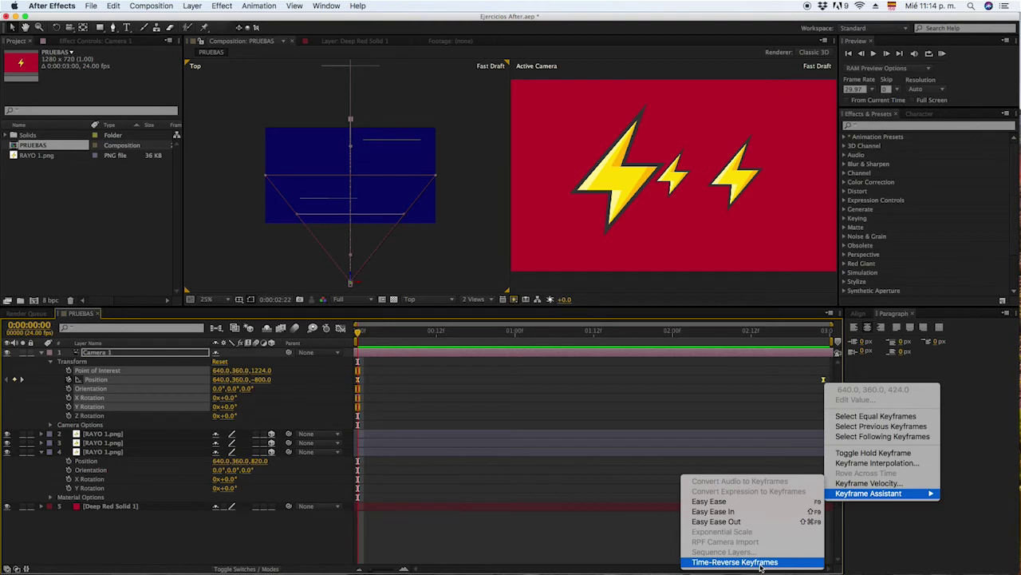
{"action": "left_click", "coordinate": [763, 563]}
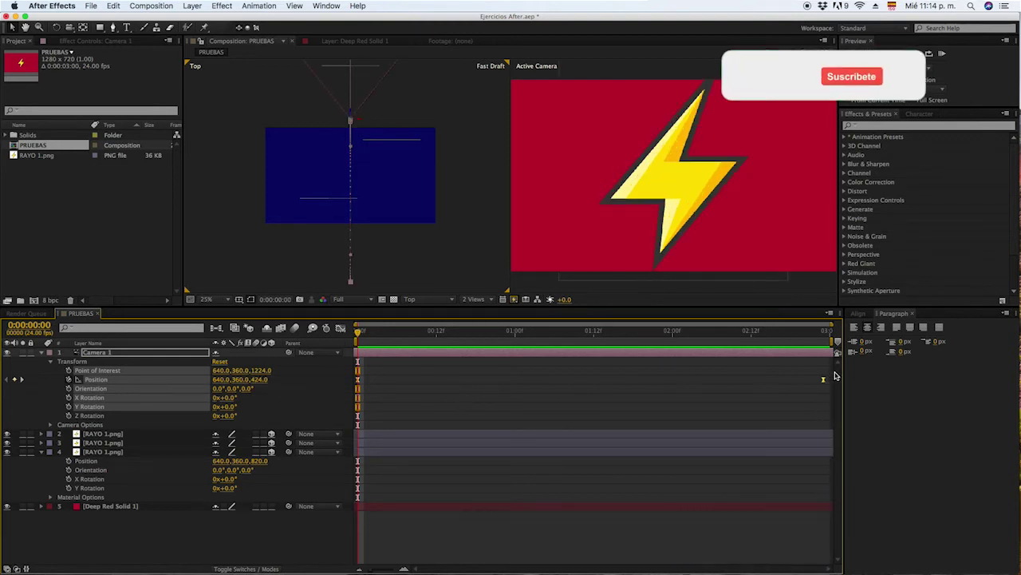
Step: Deselect the keyframes and RAM Preview the camera pulling back from the large bolt
{"action": "left_click", "coordinate": [337, 376]}
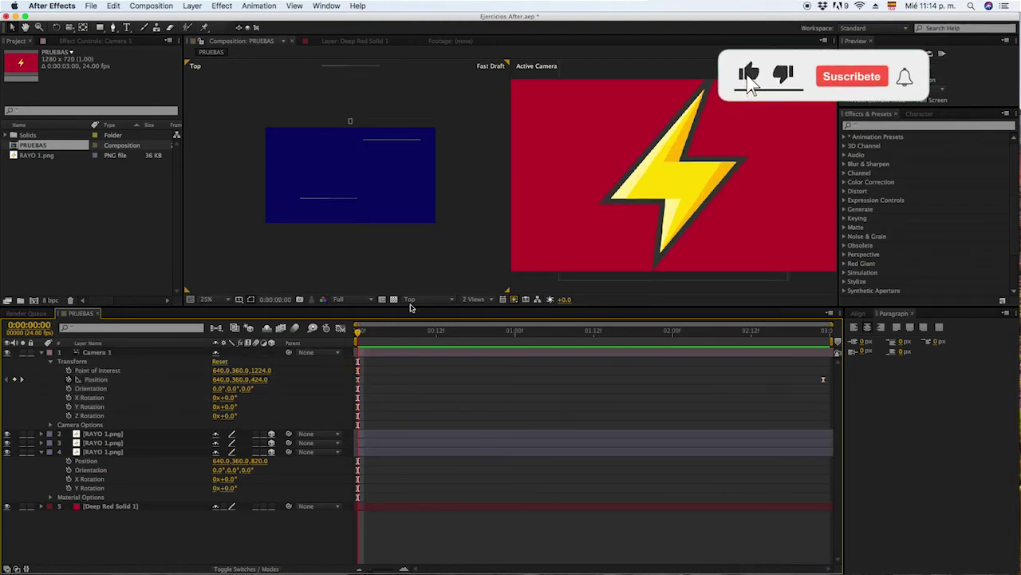
{"action": "left_click", "coordinate": [944, 56]}
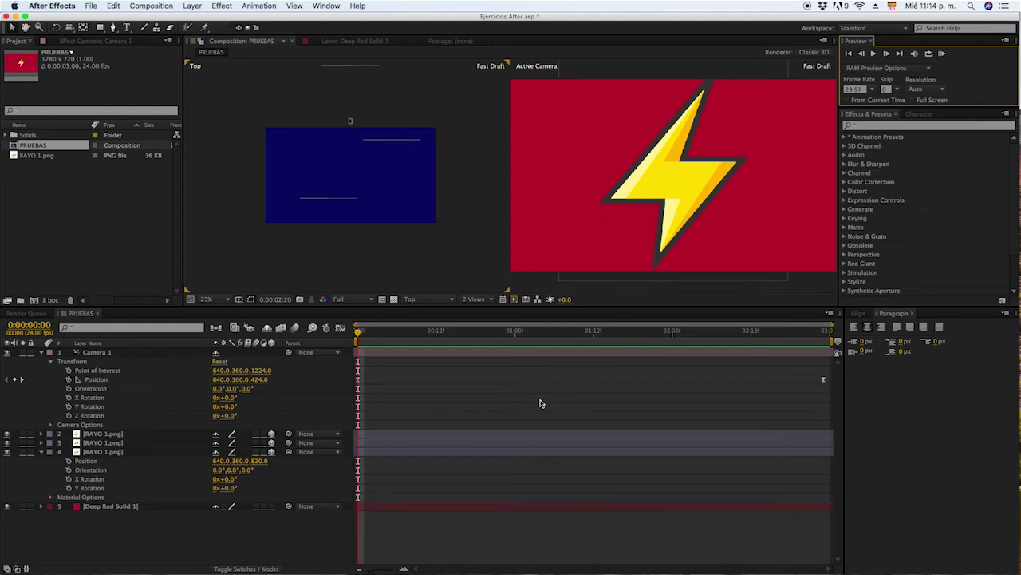
Step: At the last frame, select two RAYO bolt layers and duplicate them with Cmd+D
{"action": "key", "text": "End"}
{"action": "left_click_drag", "start_coordinate": [540, 405], "coordinate": [414, 458]}
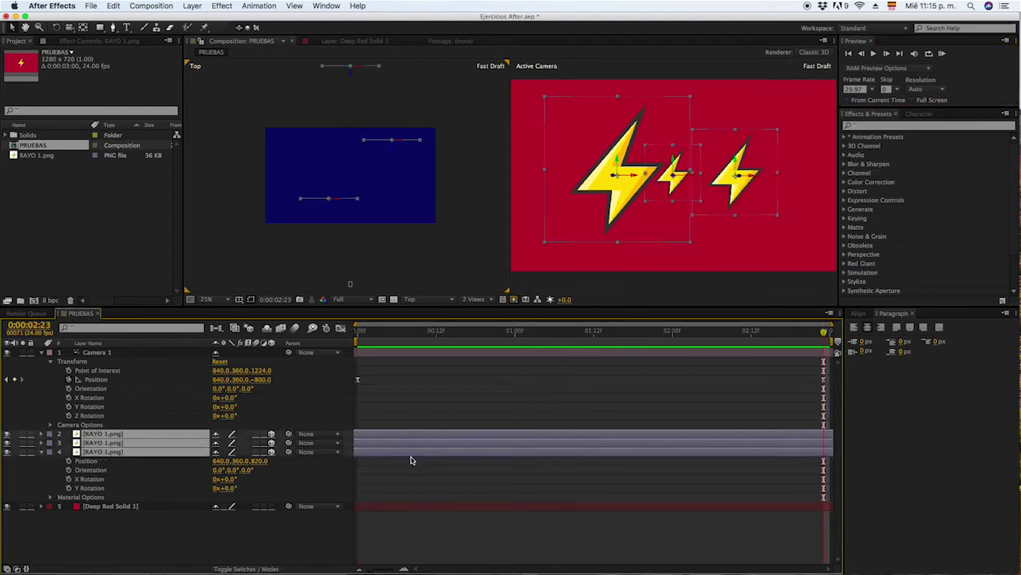
{"action": "left_click", "coordinate": [408, 465]}
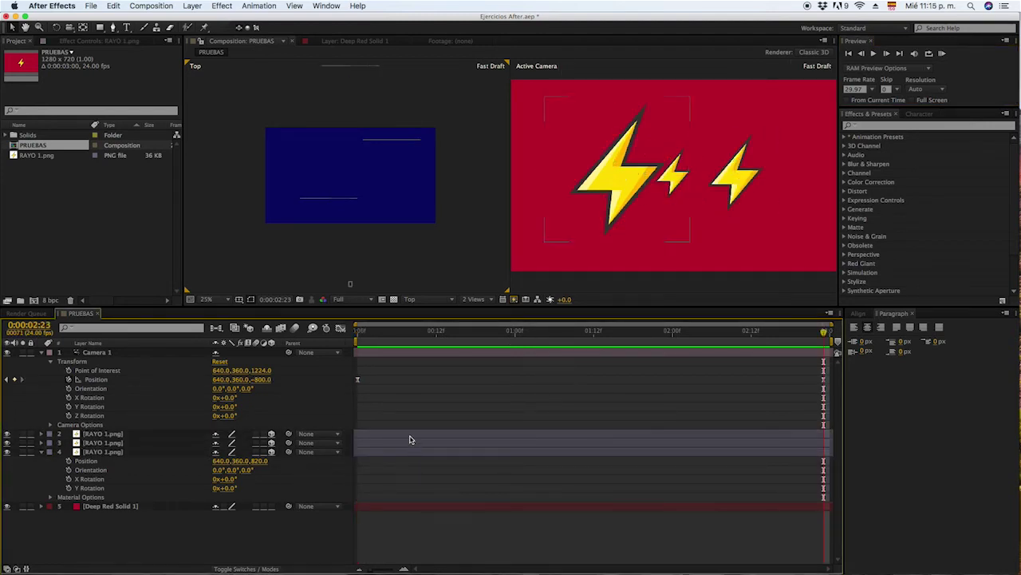
{"action": "left_click", "coordinate": [411, 435]}
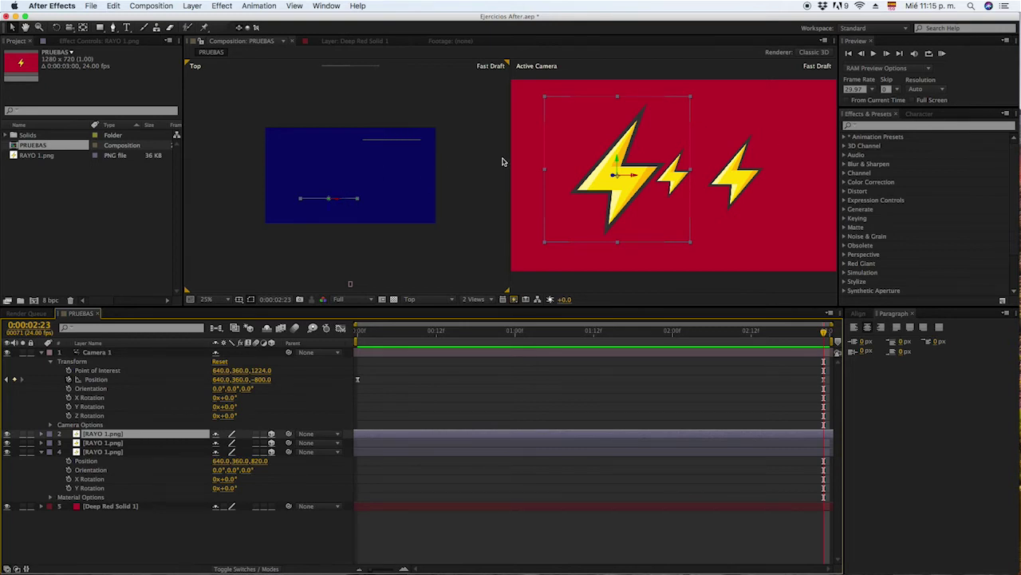
{"action": "left_click", "coordinate": [746, 179], "text": "shift"}
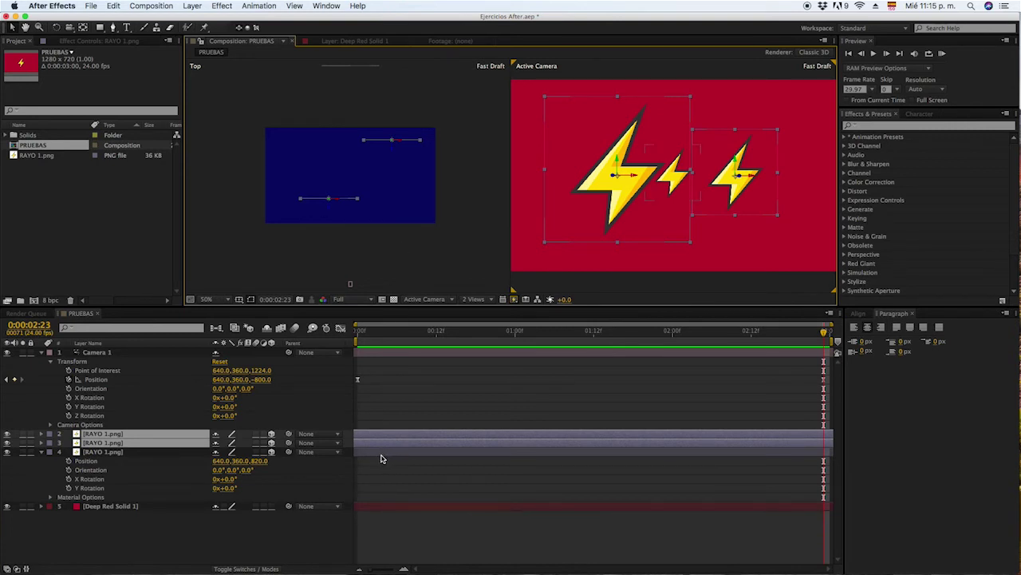
{"action": "key", "text": "ctrl+d"}
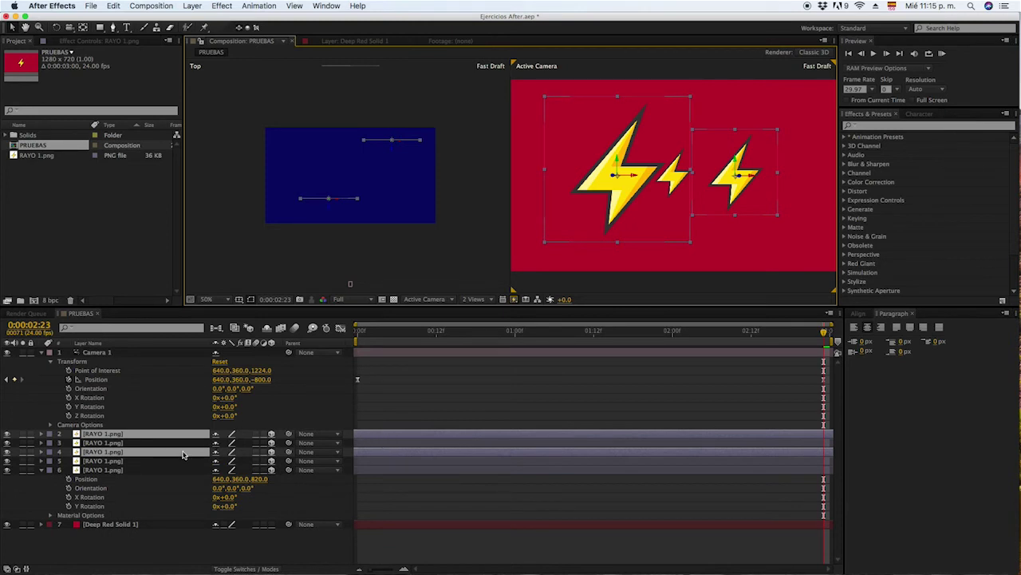
Step: Drag the two duplicated bolts closer to the camera in the Top view
{"action": "left_click", "coordinate": [173, 442]}
{"action": "left_click", "coordinate": [172, 451], "text": "super"}
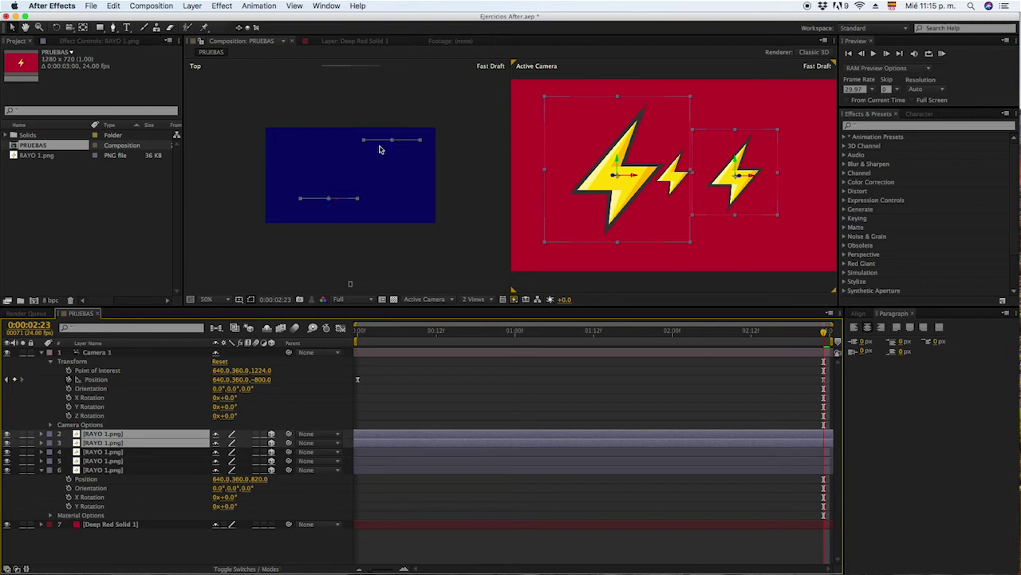
{"action": "left_click_drag", "start_coordinate": [333, 212], "coordinate": [306, 321]}
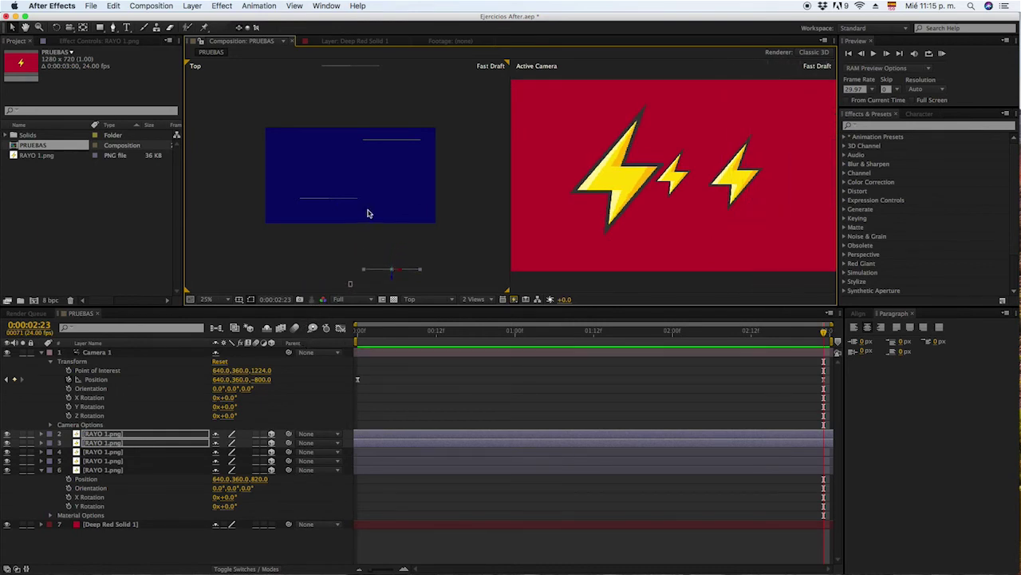
{"action": "left_click", "coordinate": [382, 367]}
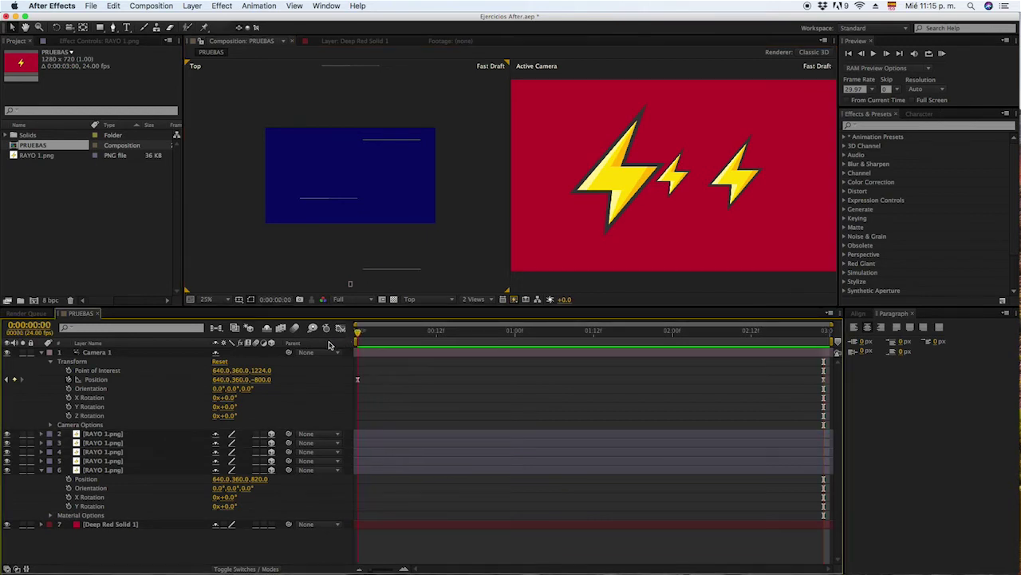
Step: At the shot's end, drag Camera 1 farther back in the Top view and preview it
{"action": "left_click_drag", "start_coordinate": [834, 403], "coordinate": [814, 373]}
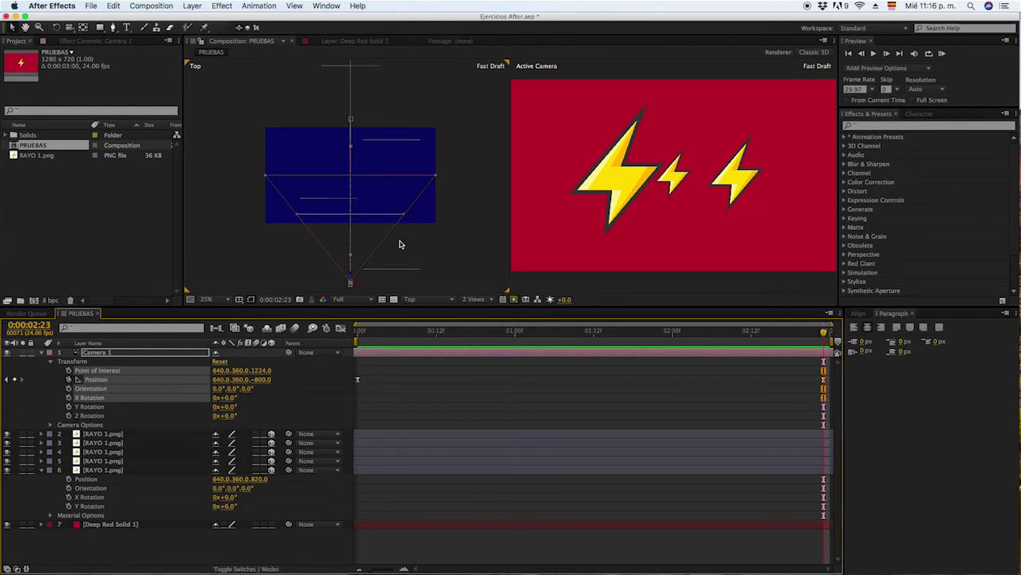
{"action": "left_click_drag", "start_coordinate": [403, 250], "coordinate": [401, 107]}
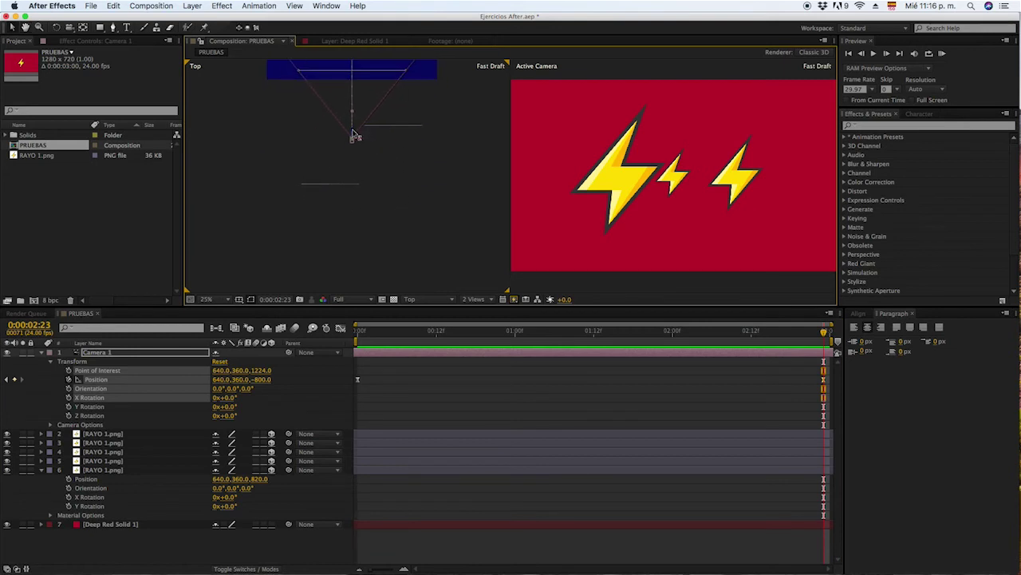
{"action": "left_click_drag", "start_coordinate": [355, 134], "coordinate": [318, 292]}
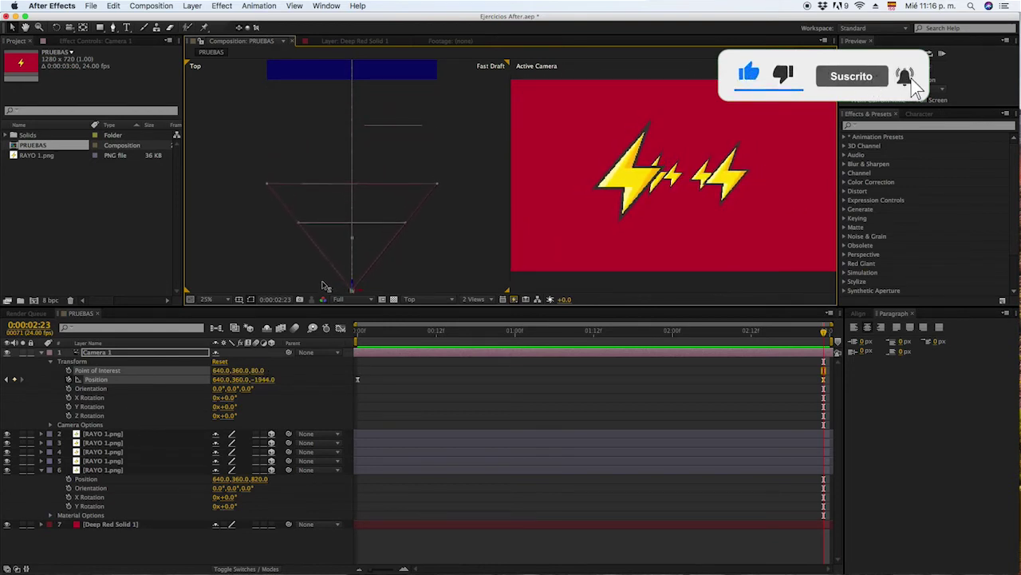
{"action": "left_click_drag", "start_coordinate": [318, 293], "coordinate": [324, 290]}
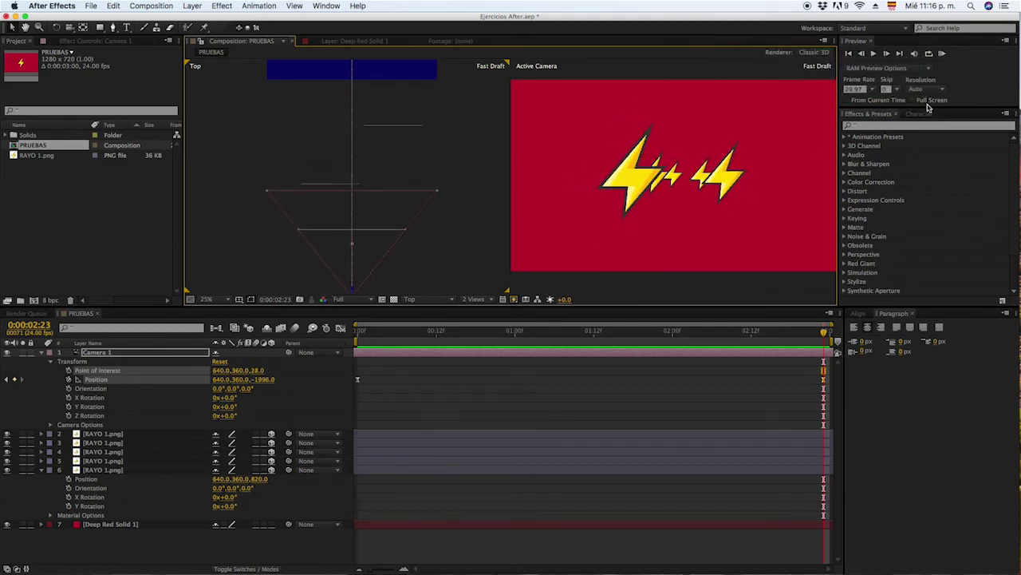
{"action": "left_click", "coordinate": [942, 53]}
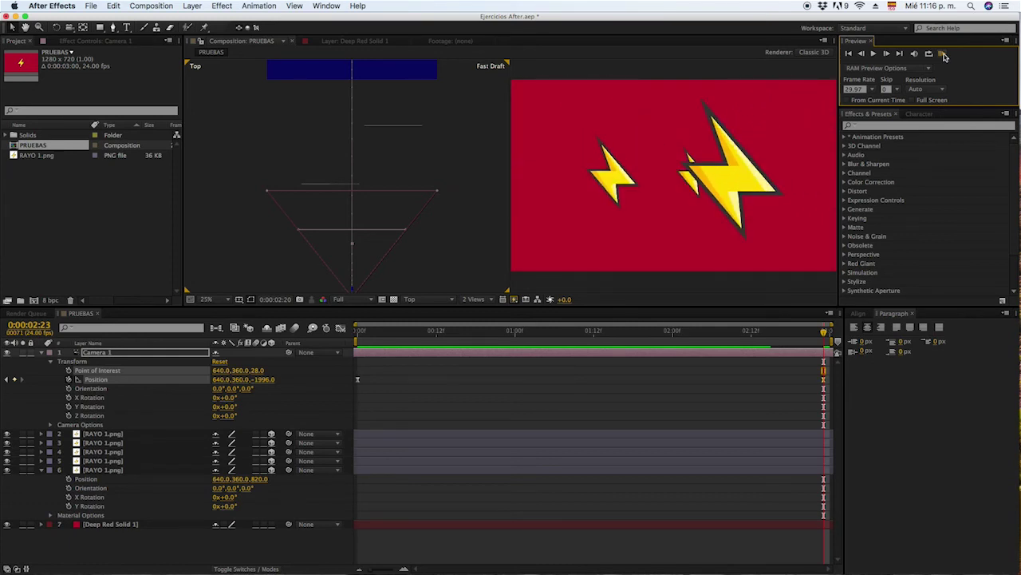
Step: At frame 0, pull Camera 1 far back and keyframe its starting Position and Point of Interest
{"action": "left_click", "coordinate": [77, 380]}
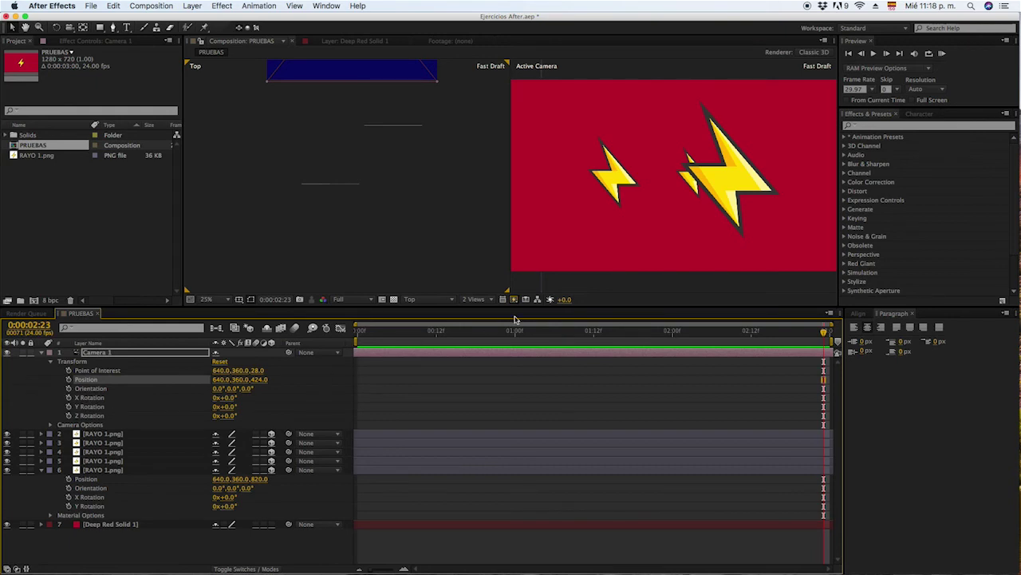
{"action": "left_click_drag", "start_coordinate": [648, 330], "coordinate": [359, 331]}
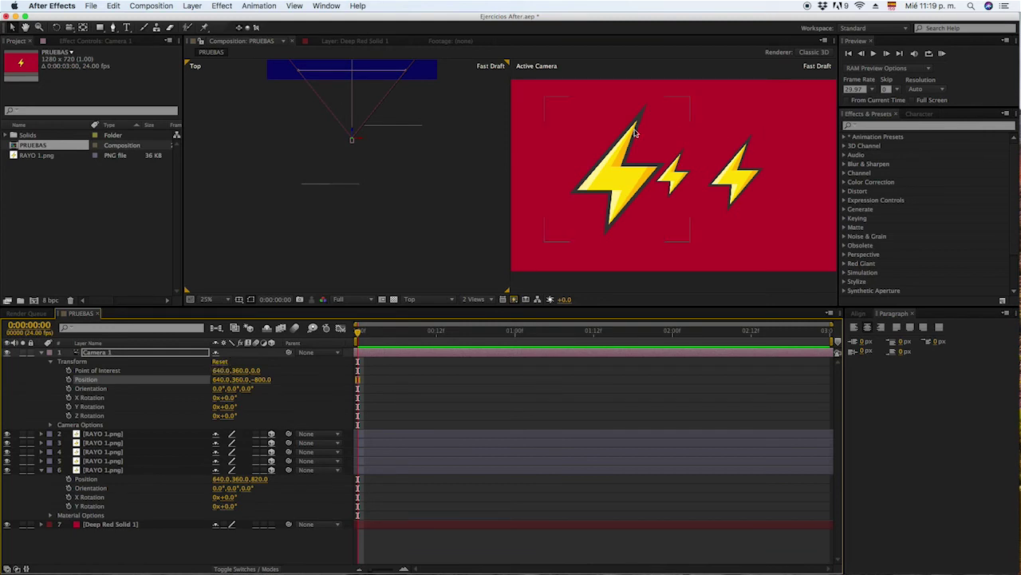
{"action": "left_click_drag", "start_coordinate": [349, 133], "coordinate": [350, 259]}
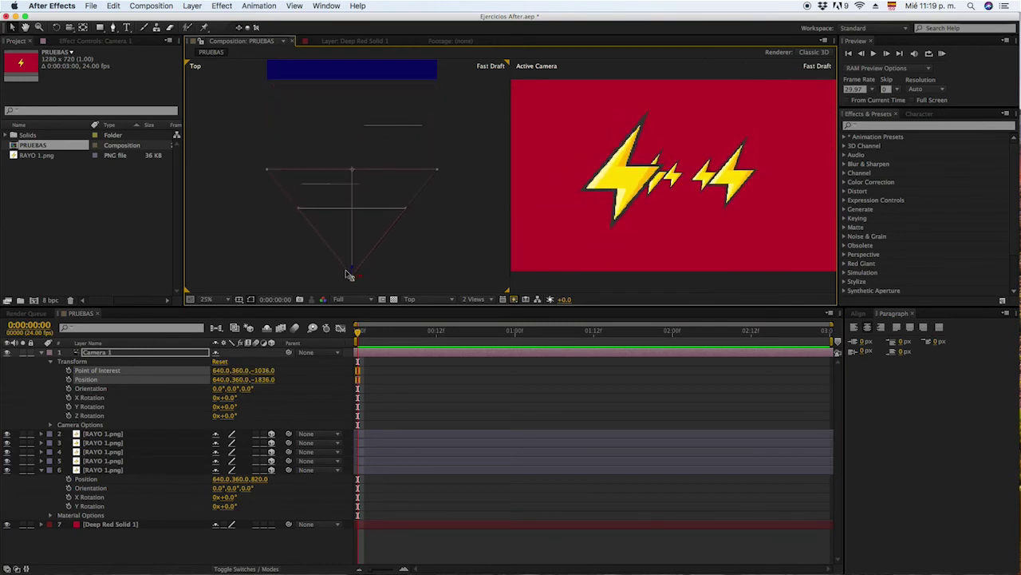
{"action": "left_click_drag", "start_coordinate": [349, 259], "coordinate": [351, 279]}
{"action": "left_click", "coordinate": [69, 379]}
Step: At the last frame, move the camera forward through the bolts and RAM Preview the push-in
{"action": "key", "text": "End"}
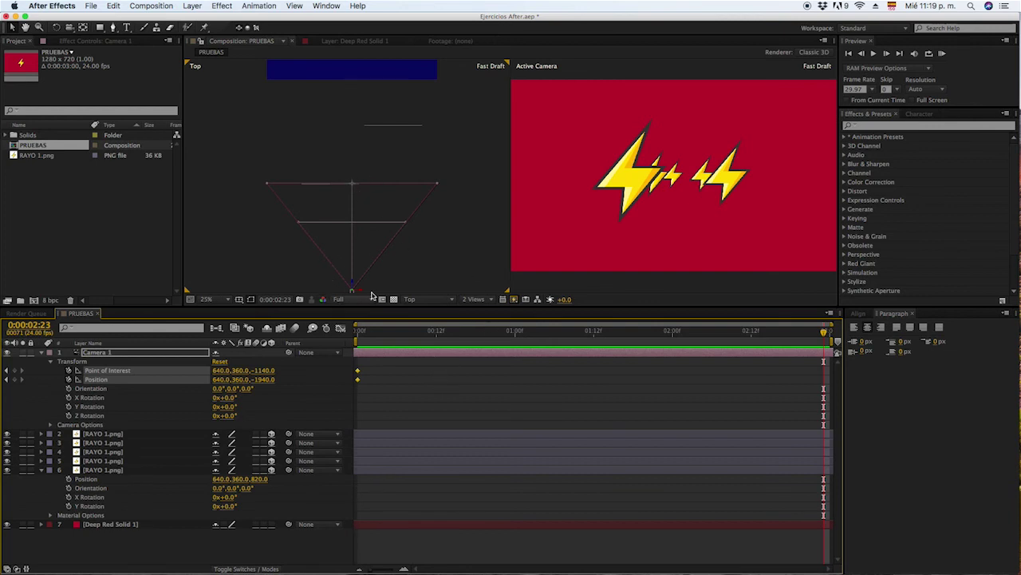
{"action": "left_click_drag", "start_coordinate": [355, 288], "coordinate": [382, 115]}
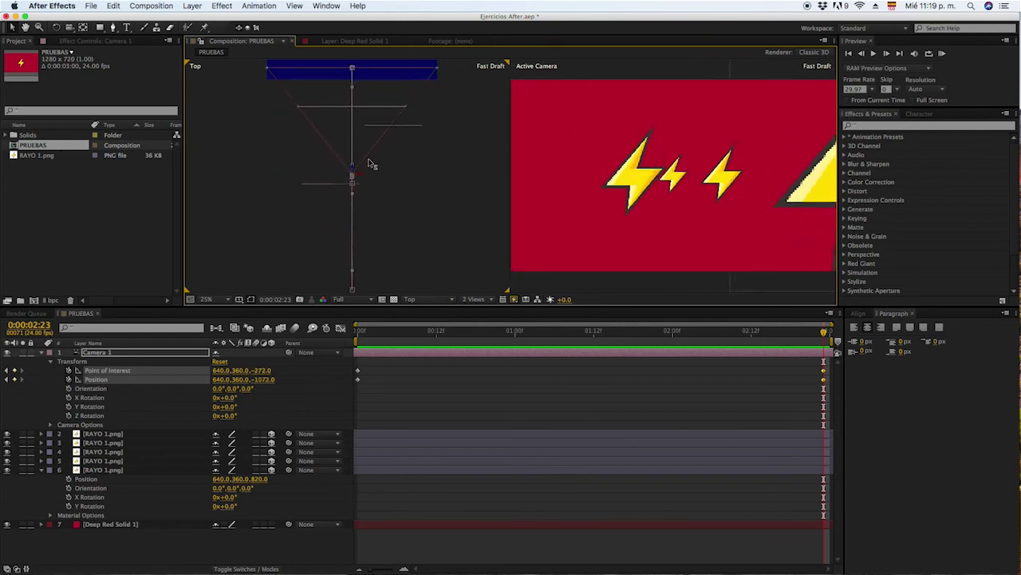
{"action": "left_click_drag", "start_coordinate": [381, 115], "coordinate": [385, 23]}
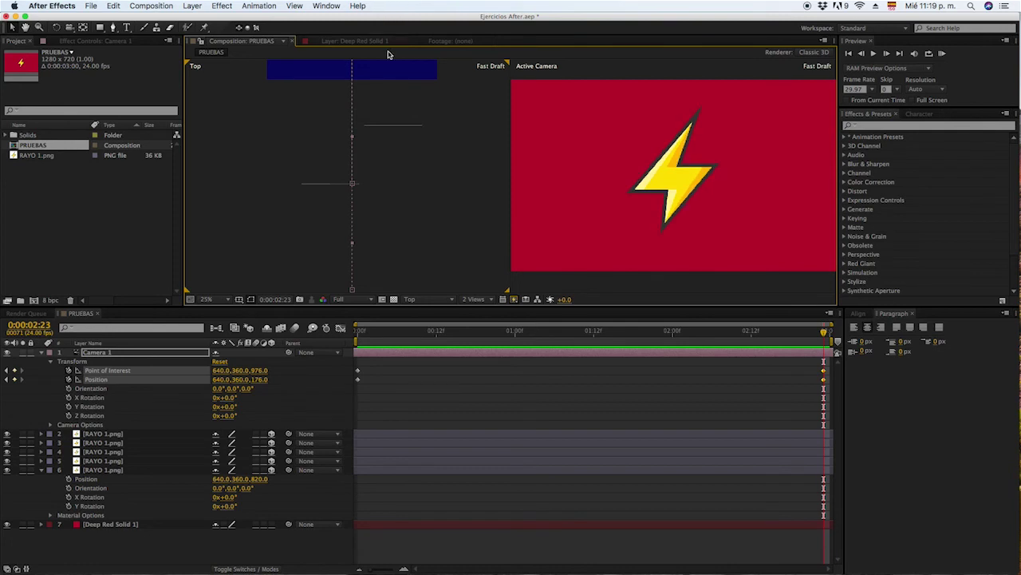
{"action": "left_click", "coordinate": [941, 53]}
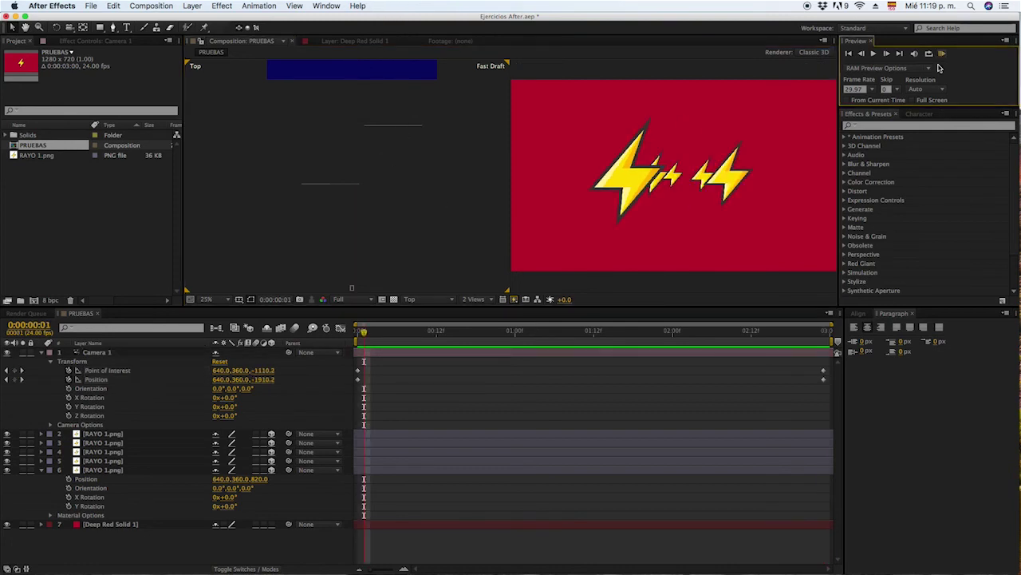